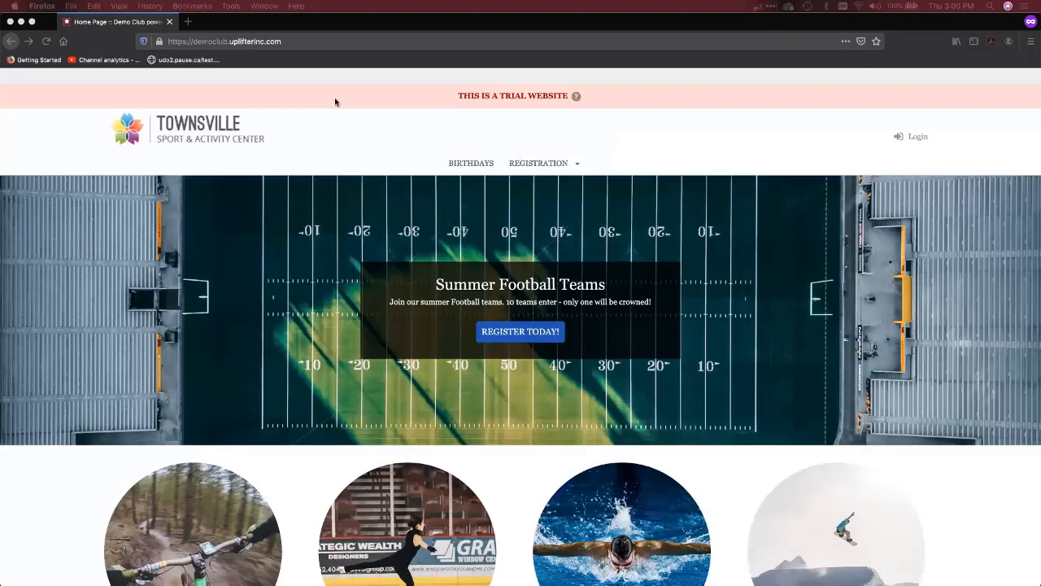
# Open the development goals list in the club's admin settings.
pyautogui.click(10, 22)
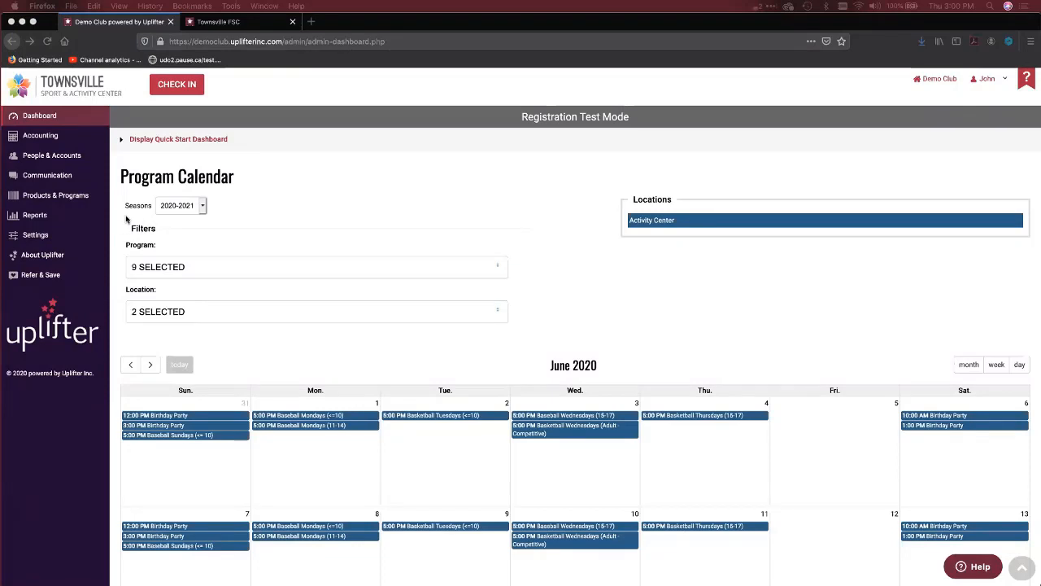
pyautogui.moveTo(58, 236)
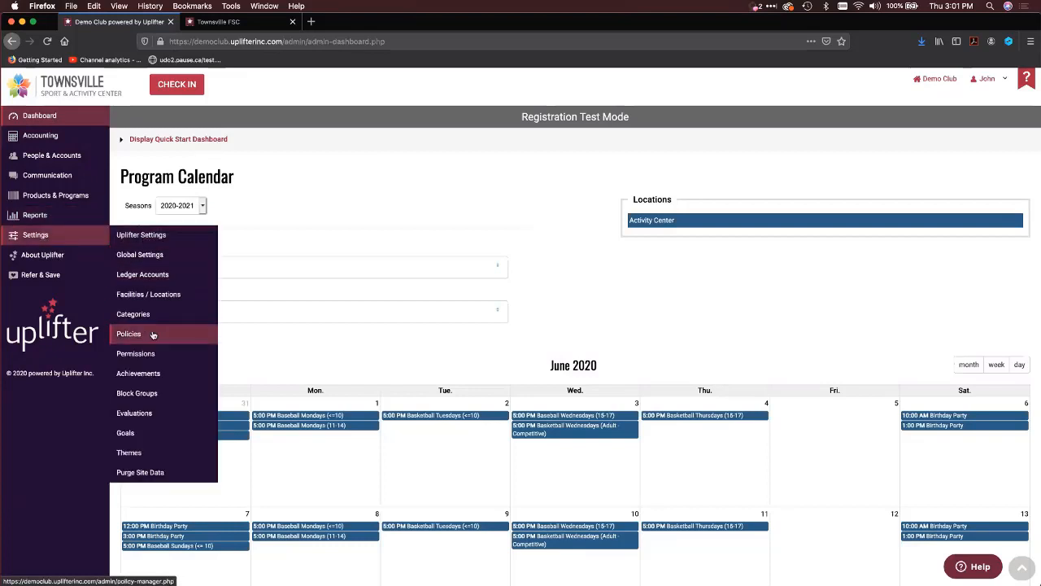
pyautogui.click(131, 439)
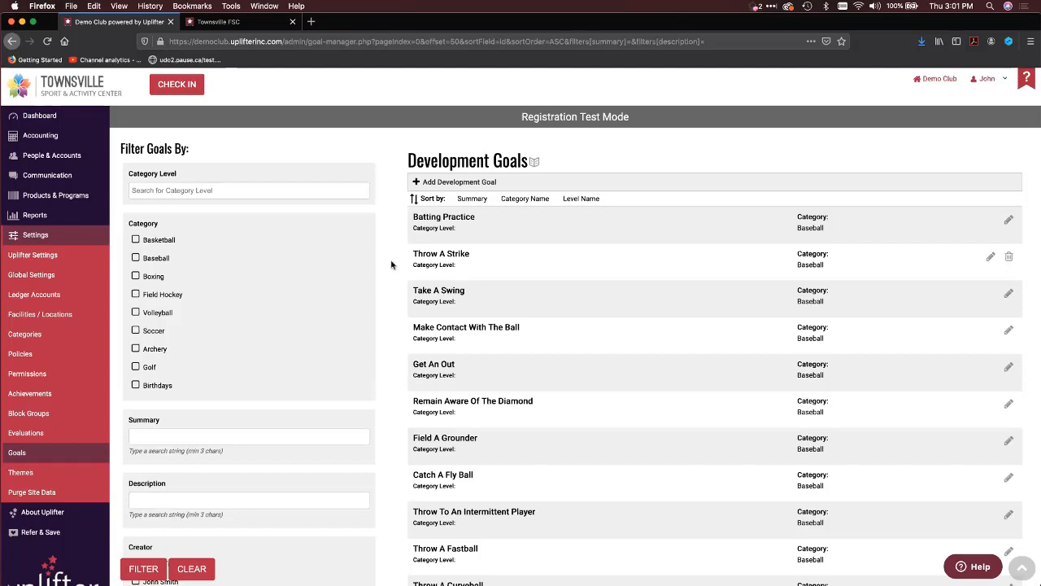
pyautogui.click(292, 192)
pyautogui.write('cough')
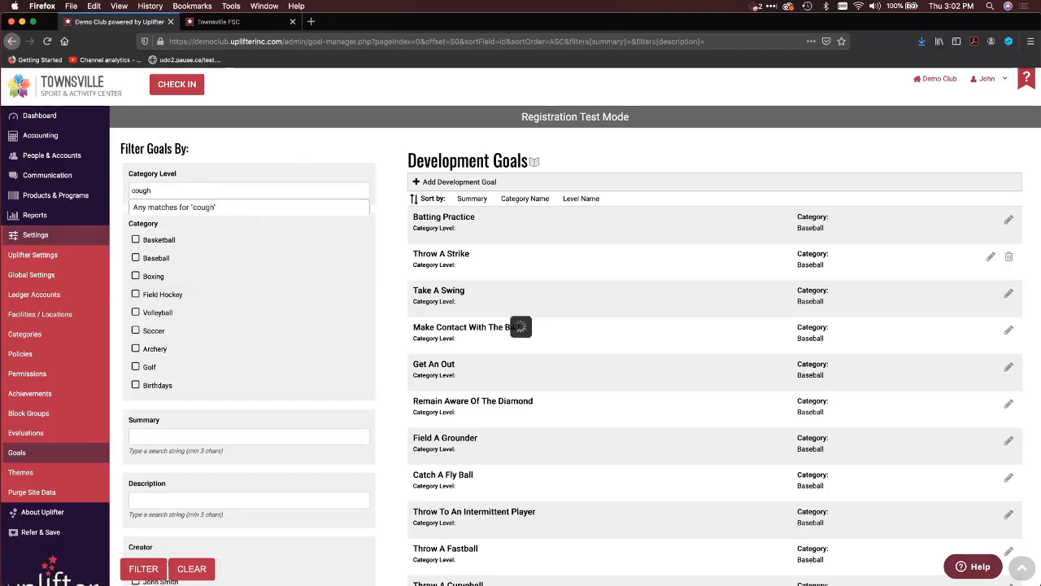
pyautogui.click(216, 202)
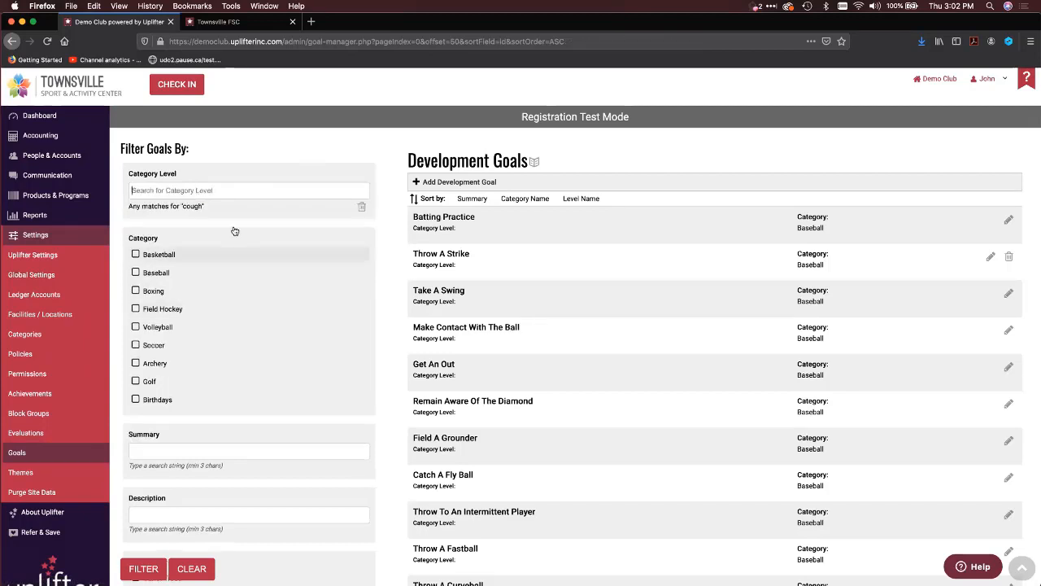
pyautogui.click(362, 212)
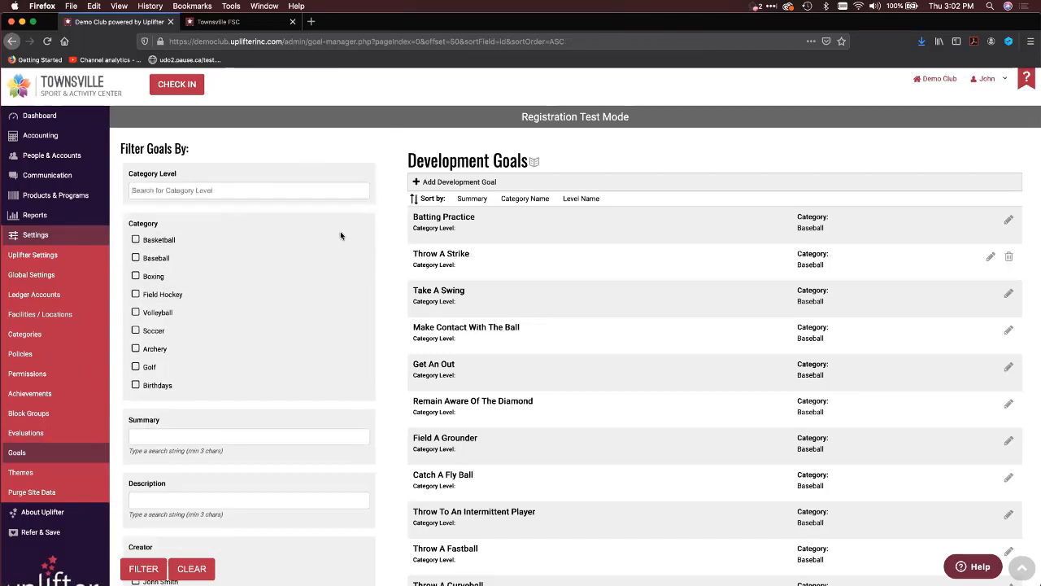
# Filter the development goals by the summary "cough" and open the details of the No Cough goal.
pyautogui.click(160, 440)
pyautogui.write('cough')
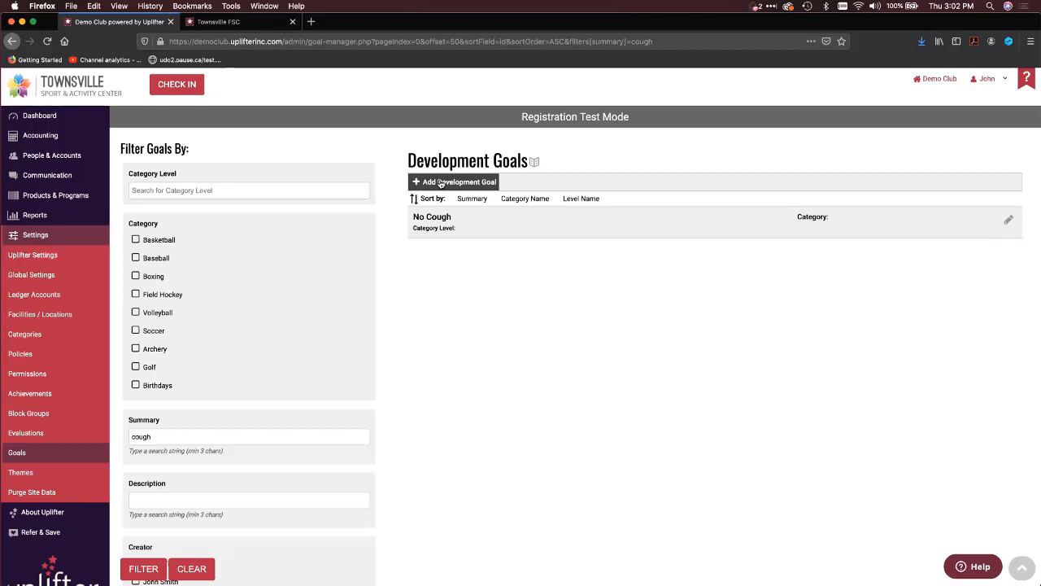
pyautogui.click(1008, 219)
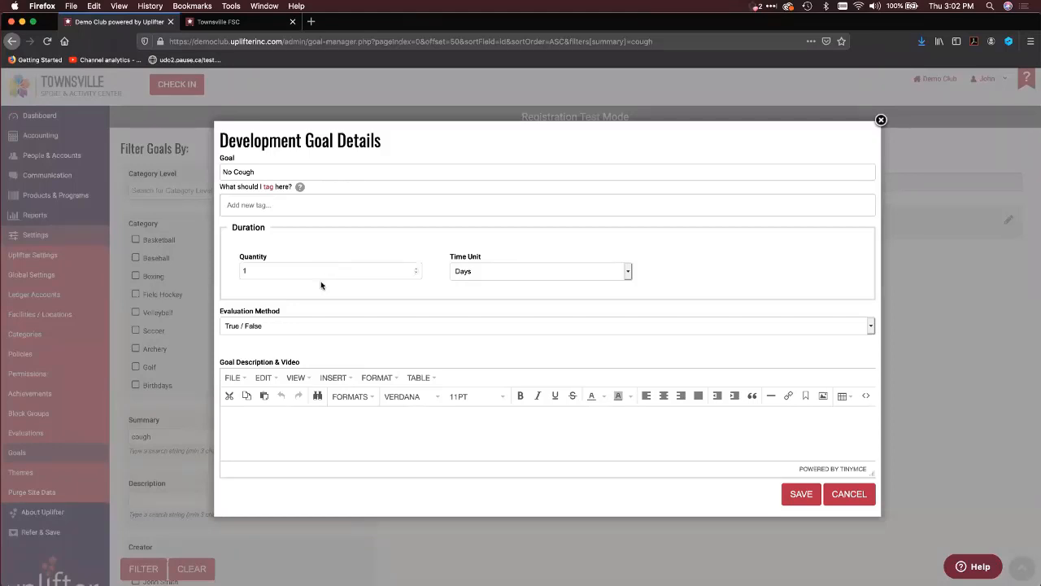
# Examine the evaluation methods available for the No Cough goal.
pyautogui.click(299, 326)
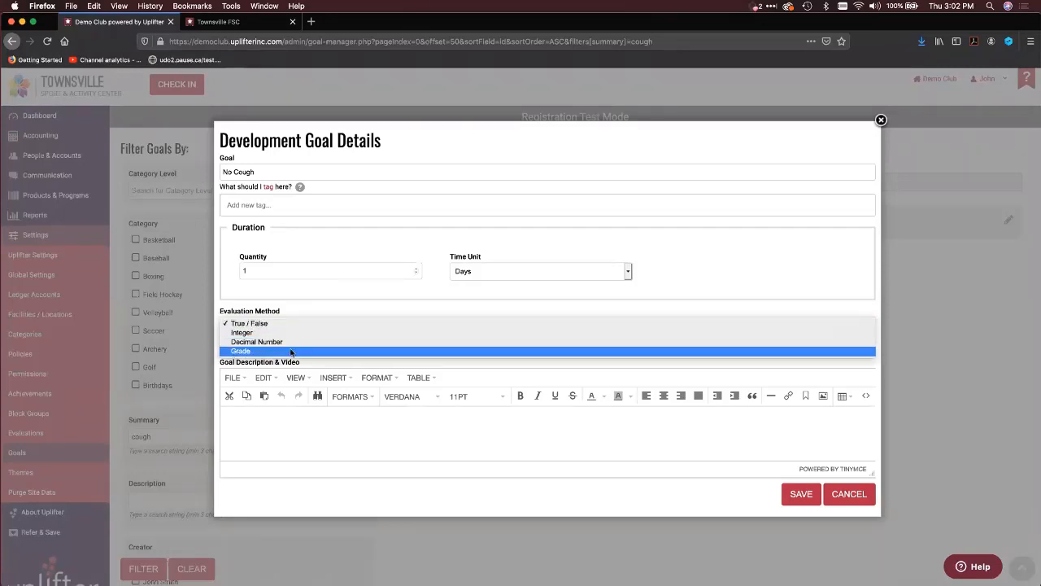
pyautogui.click(313, 299)
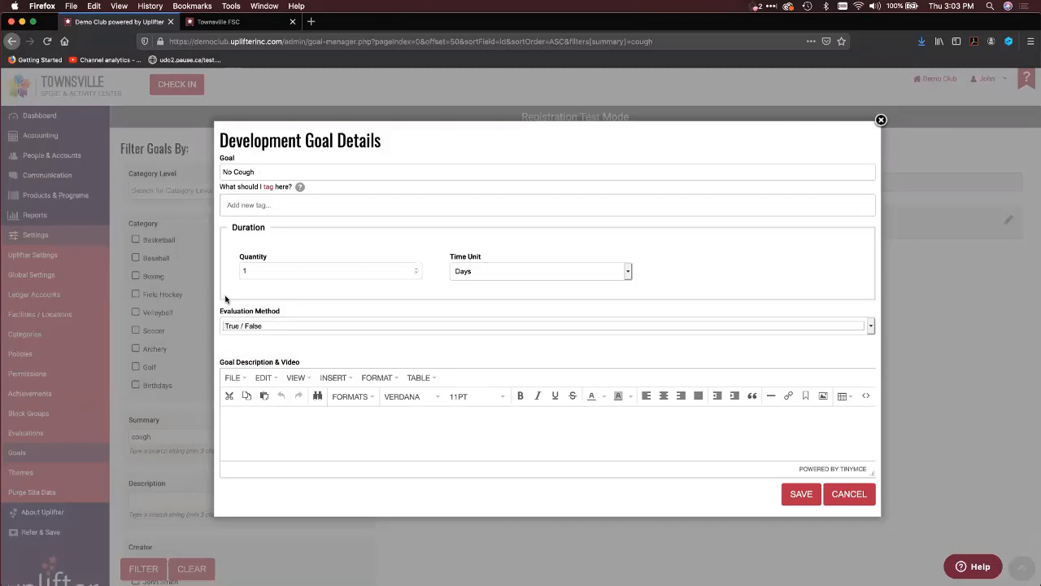
pyautogui.click(248, 329)
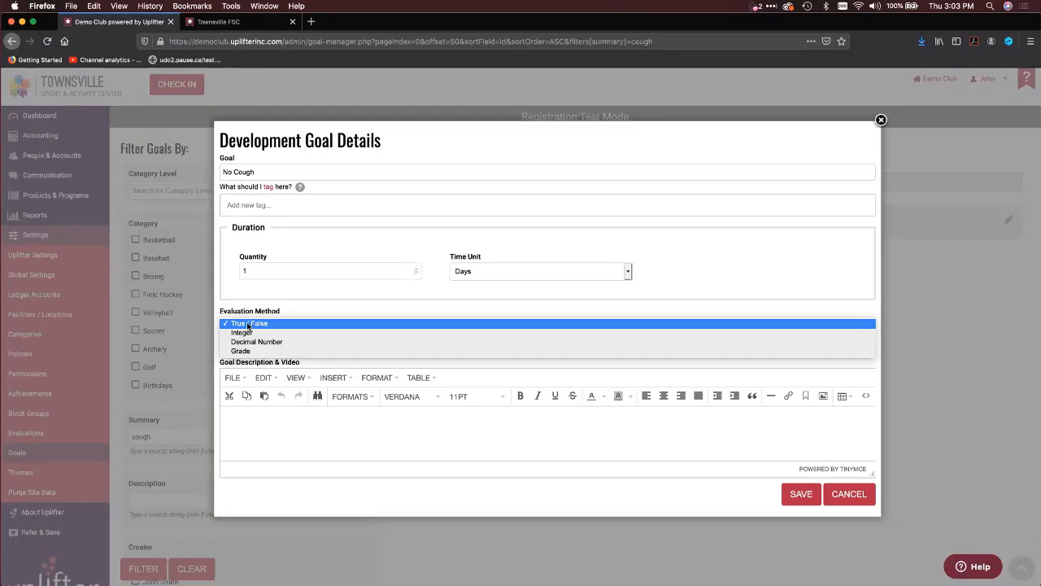
pyautogui.click(265, 303)
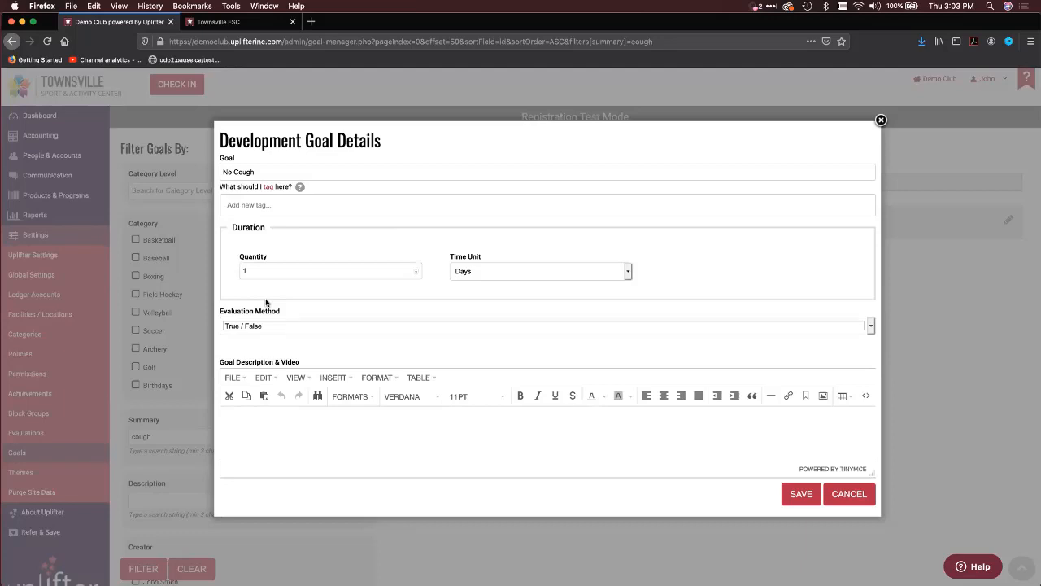
pyautogui.click(258, 172)
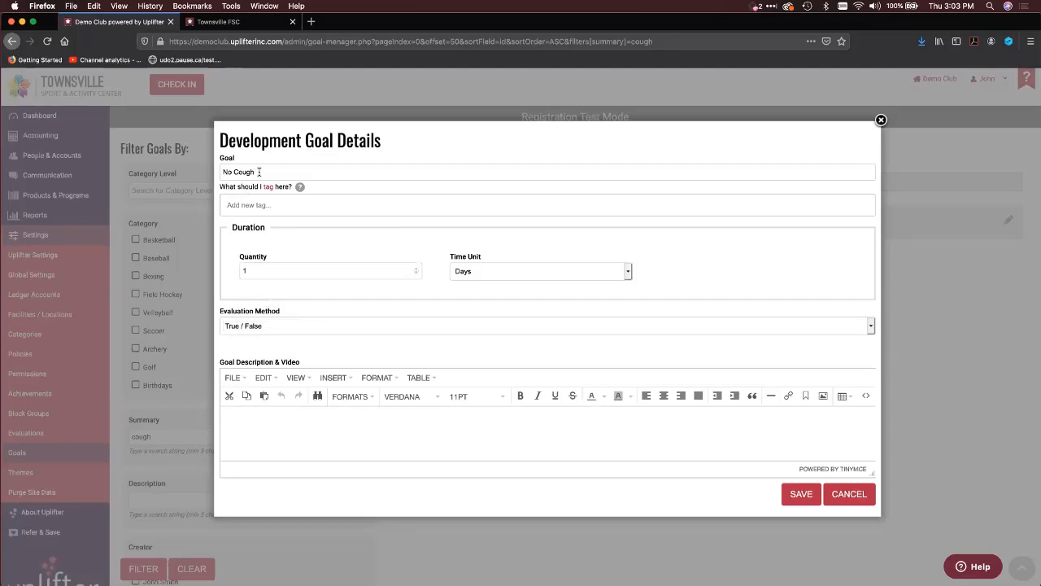
# Try Decimal Number as the No Cough goal's evaluation method, restore True / False and close the details without saving.
pyautogui.click(288, 326)
pyautogui.click(283, 342)
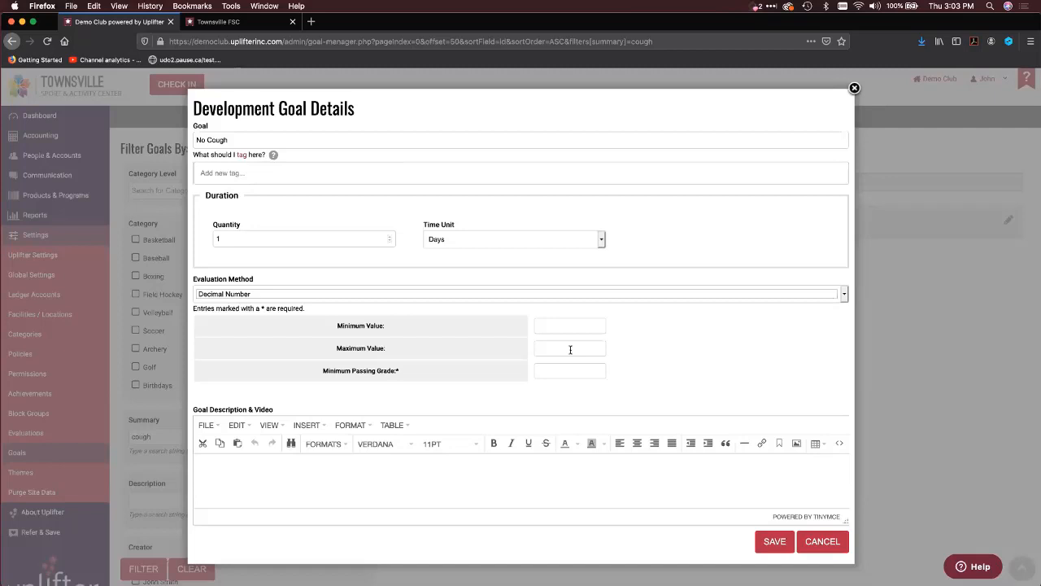
pyautogui.click(356, 468)
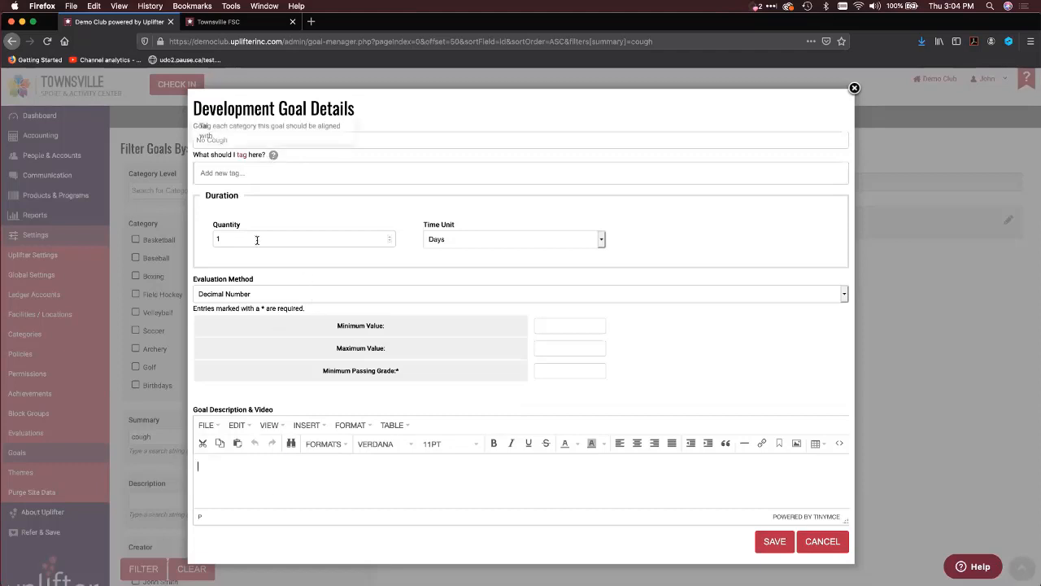
pyautogui.click(304, 293)
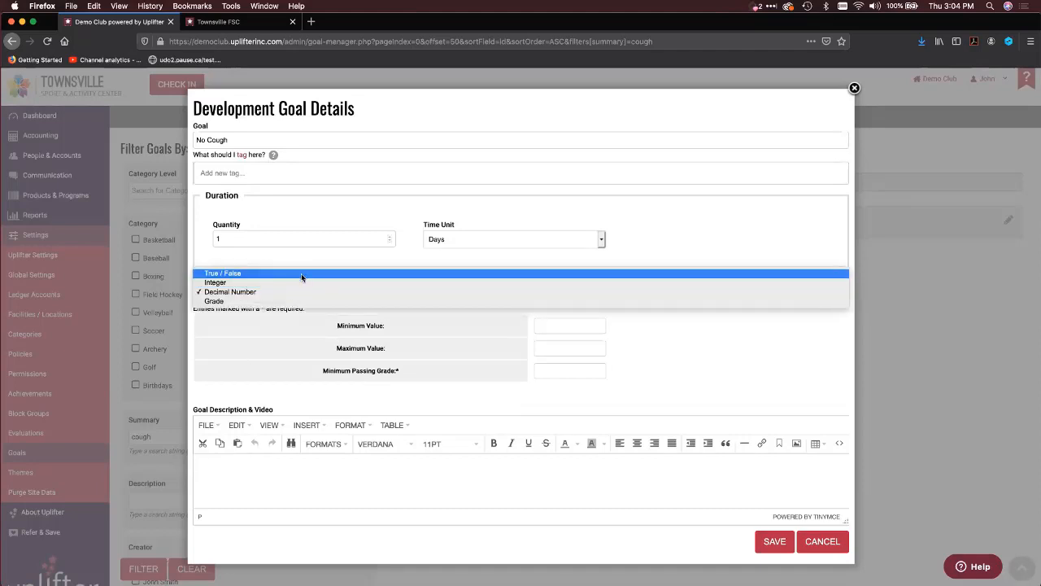
pyautogui.click(301, 273)
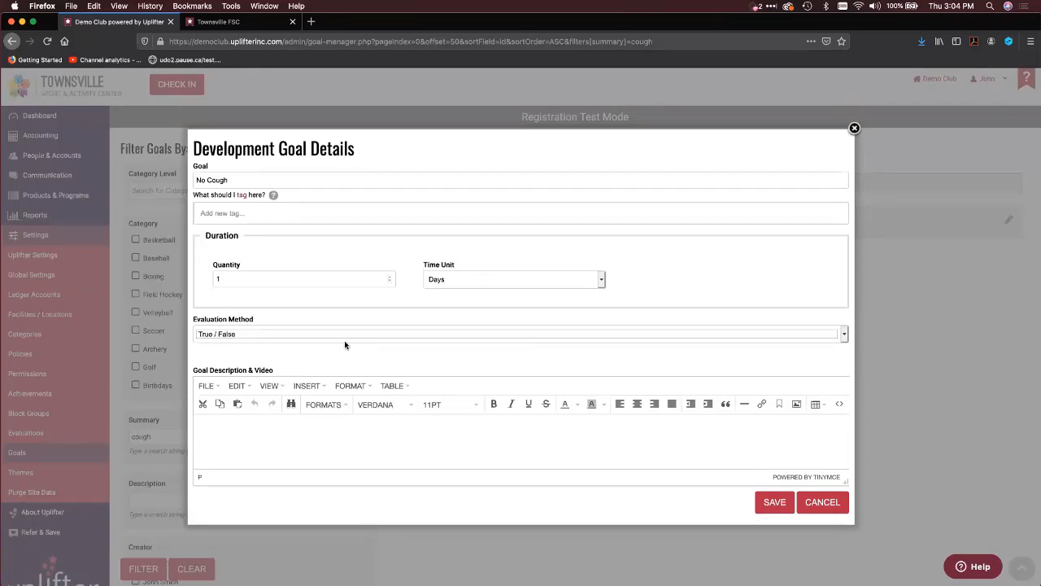
pyautogui.click(820, 504)
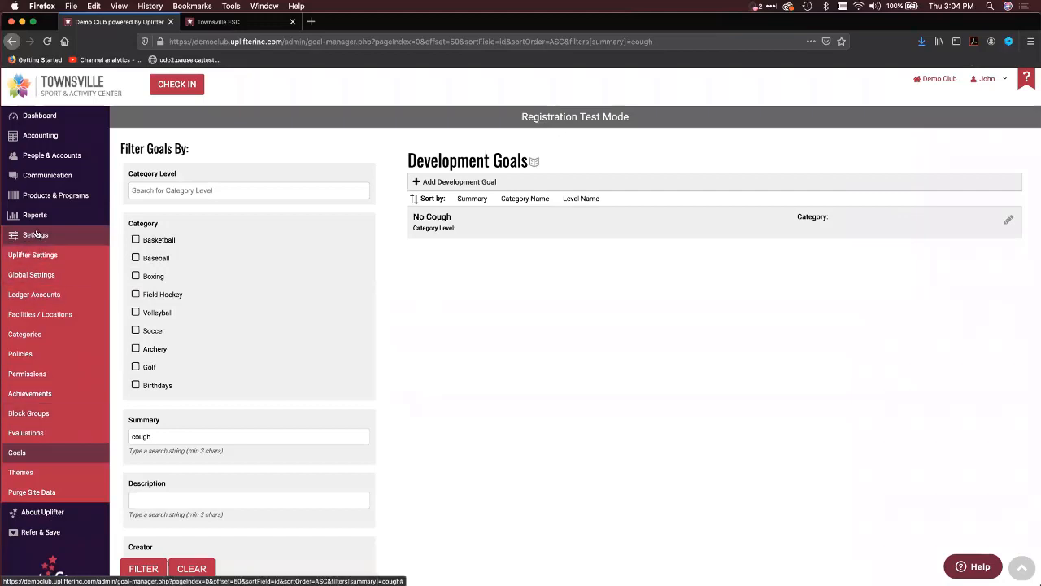
# Open the COVID Health Screening Questionnaire evaluation for editing and disallow members from viewing unpublished evaluation goals.
pyautogui.click(46, 433)
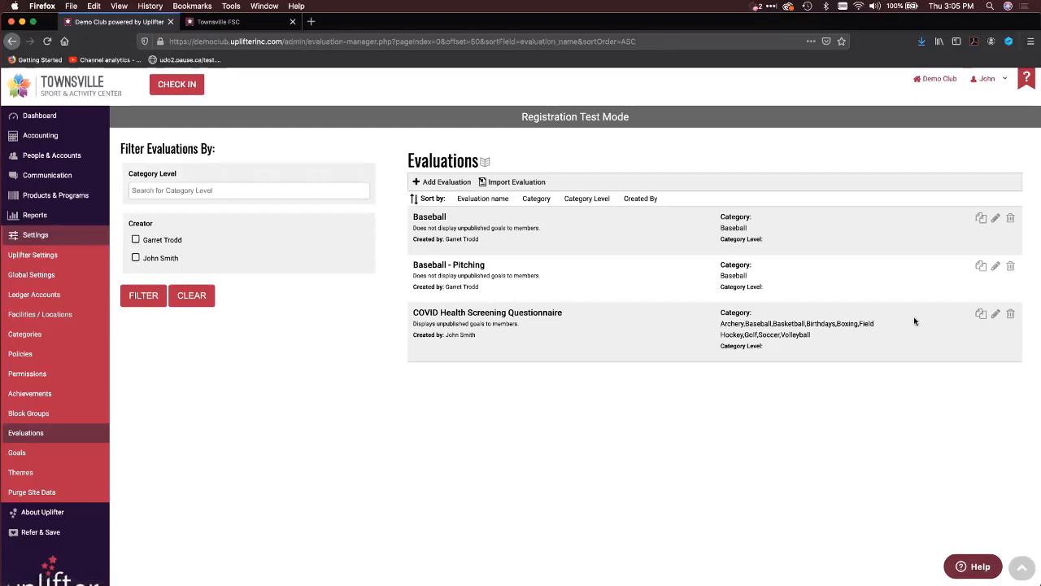
pyautogui.click(996, 317)
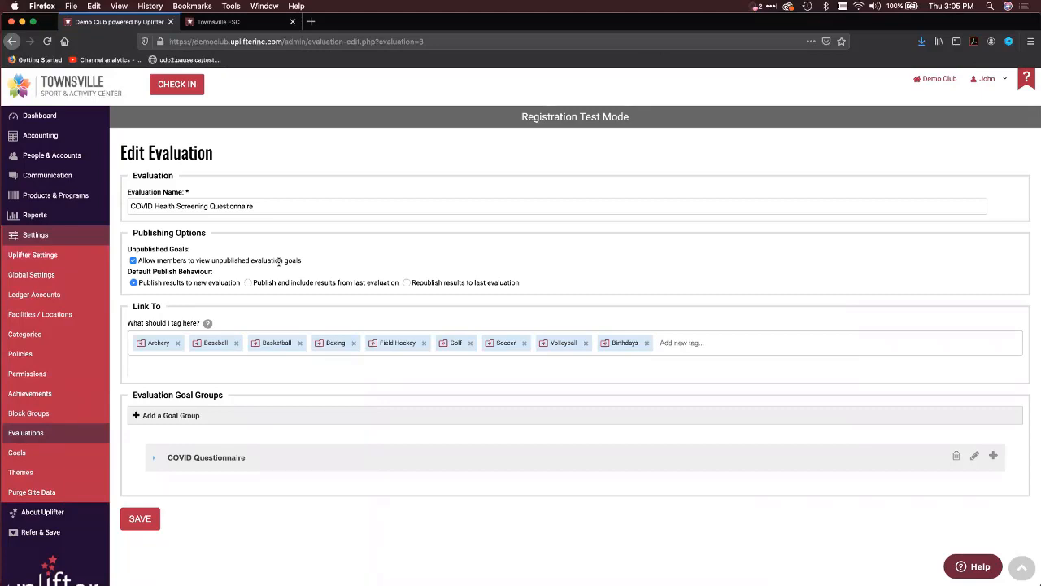
pyautogui.click(134, 261)
# Expand the COVID Questionnaire goal group and examine its goals with their Track Passed Only and Required settings.
pyautogui.scroll(-2, 175, 392)
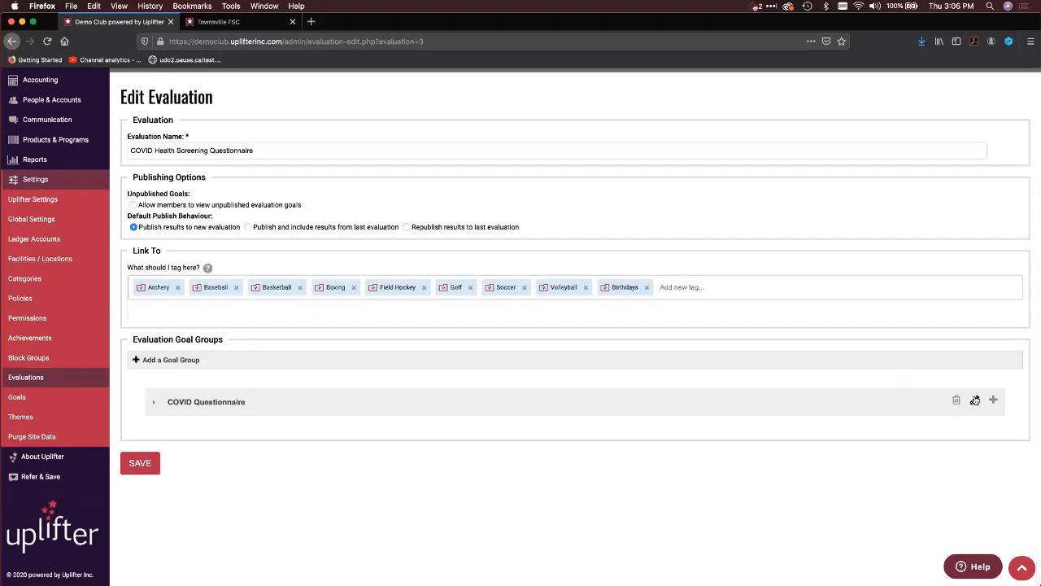
pyautogui.click(153, 402)
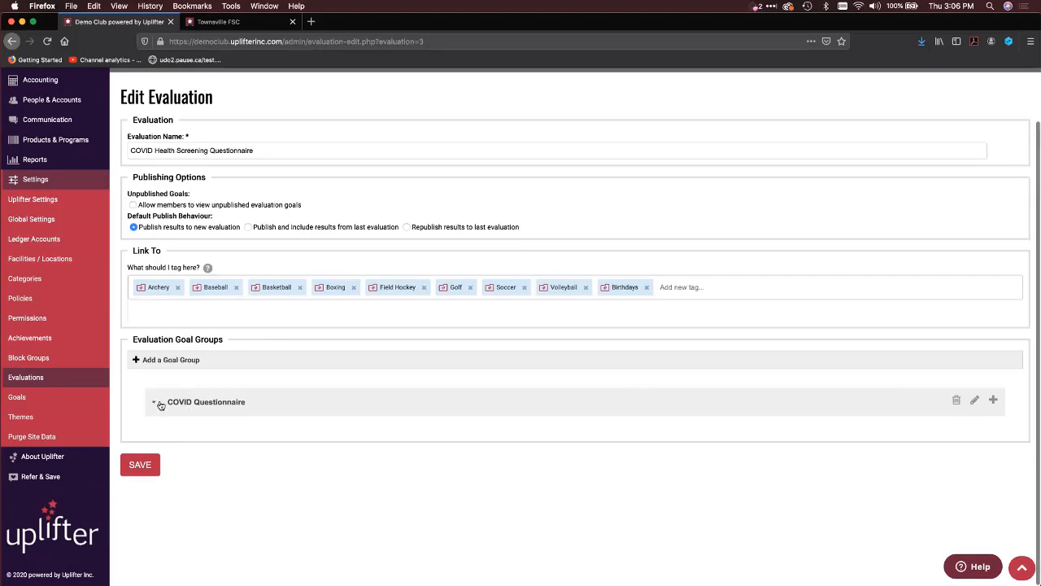
pyautogui.scroll(-3, 219, 424)
pyautogui.scroll(-1, 219, 424)
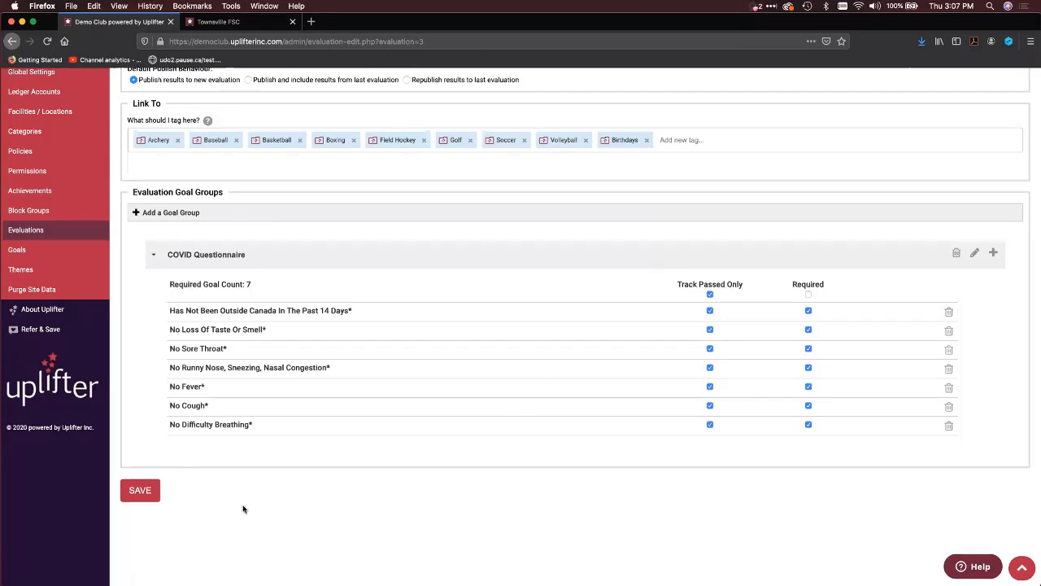
# Return to the dashboard's program calendar and open the evaluations for the June 15 Baseball Mondays (<=10) session.
pyautogui.scroll(5, 241, 504)
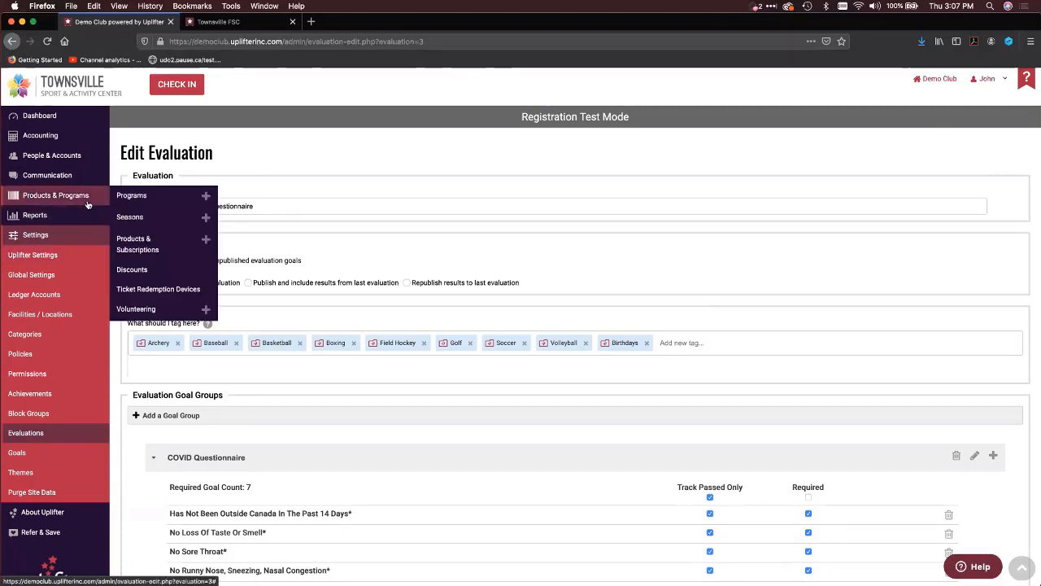
pyautogui.moveTo(77, 134)
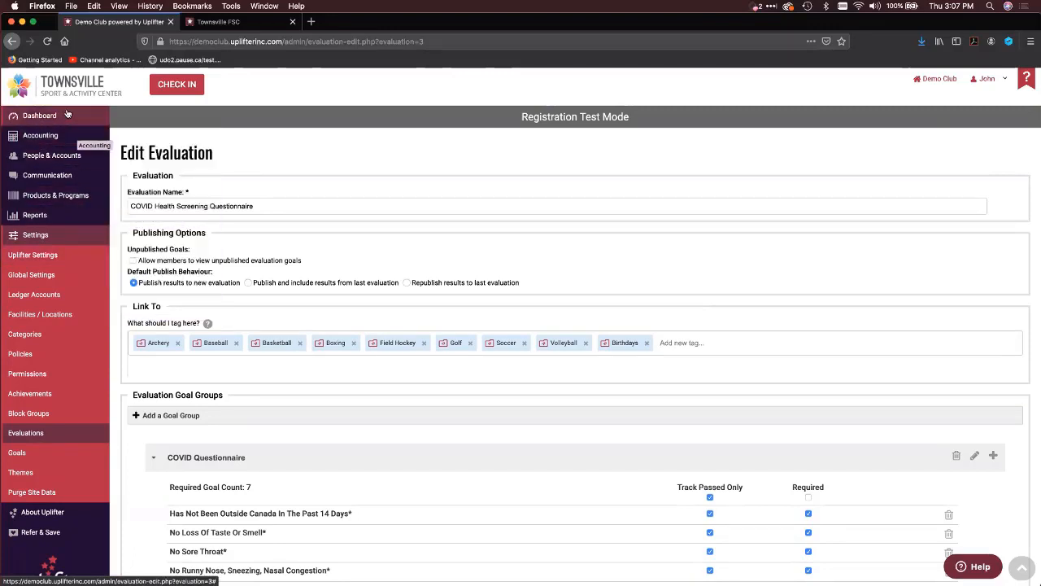
pyautogui.click(61, 115)
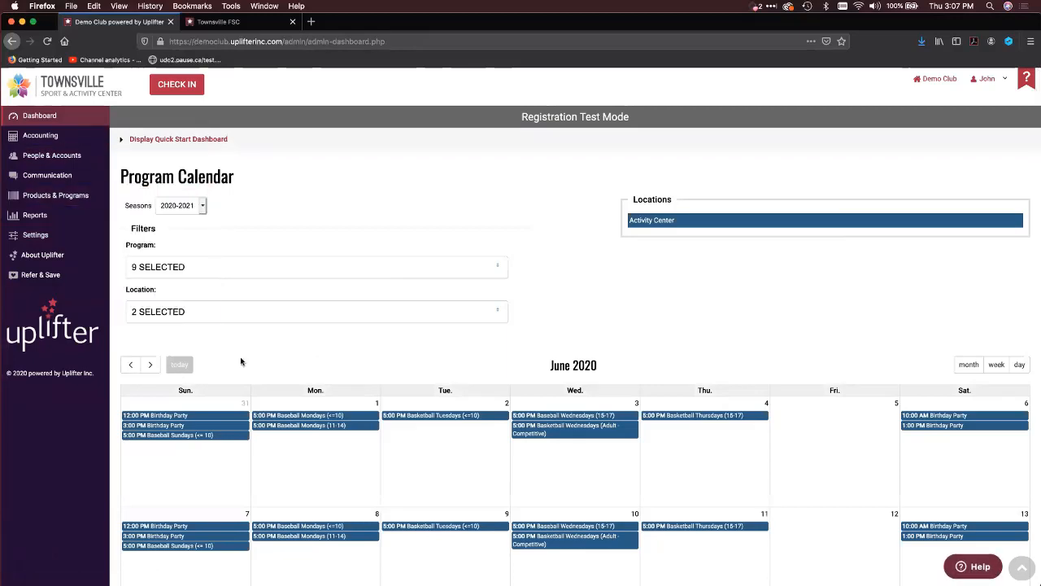
pyautogui.scroll(-5, 240, 361)
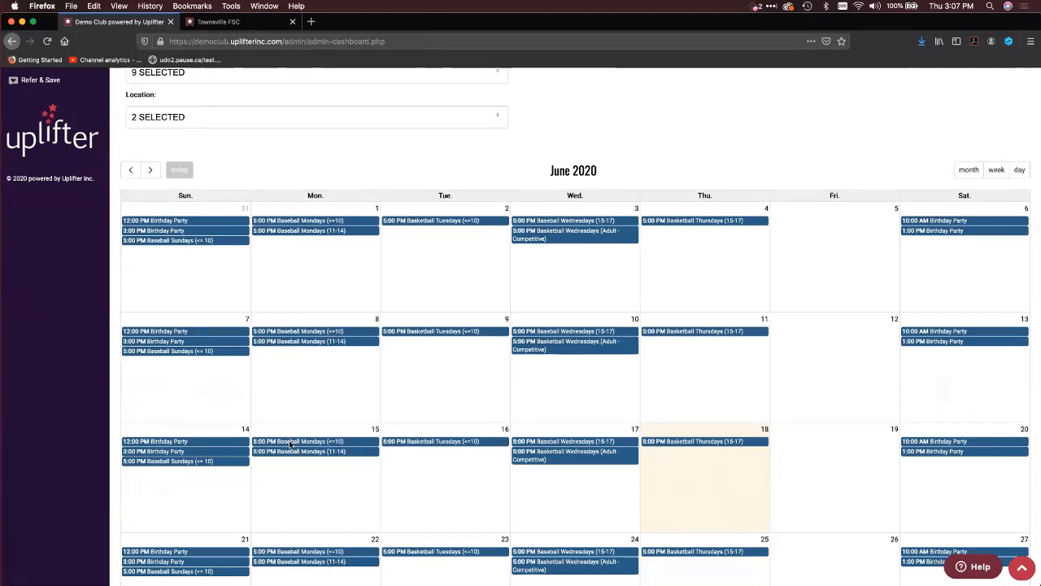
pyautogui.click(290, 441)
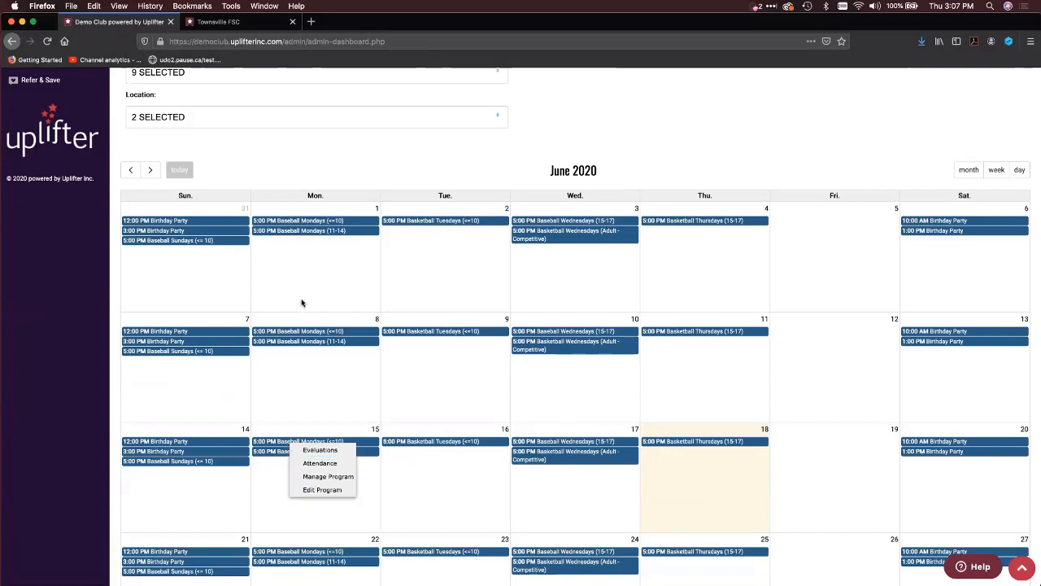
pyautogui.click(322, 449)
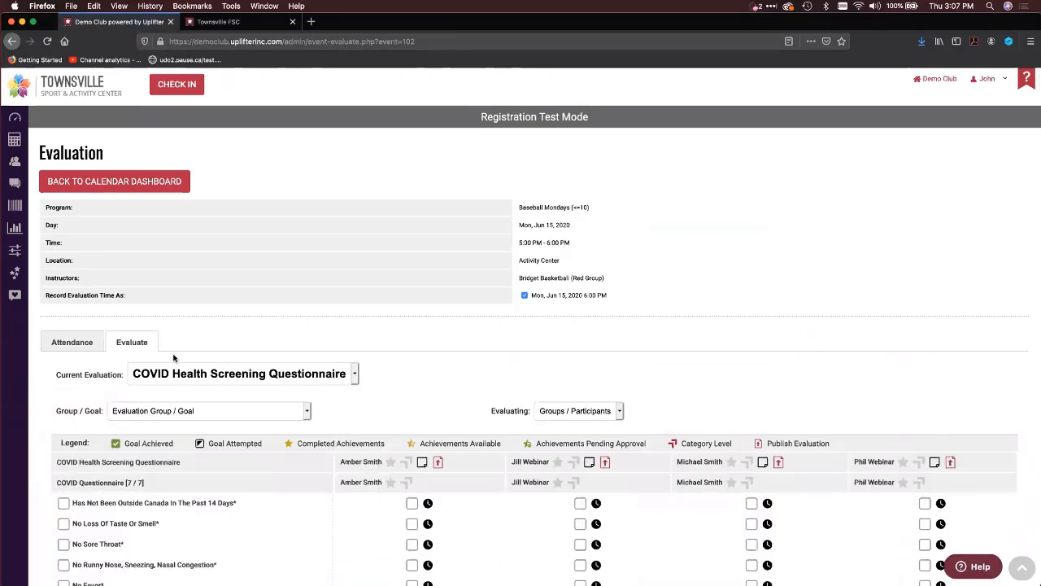
# Review the session's attendance list and go back to its evaluation sheet.
pyautogui.click(66, 340)
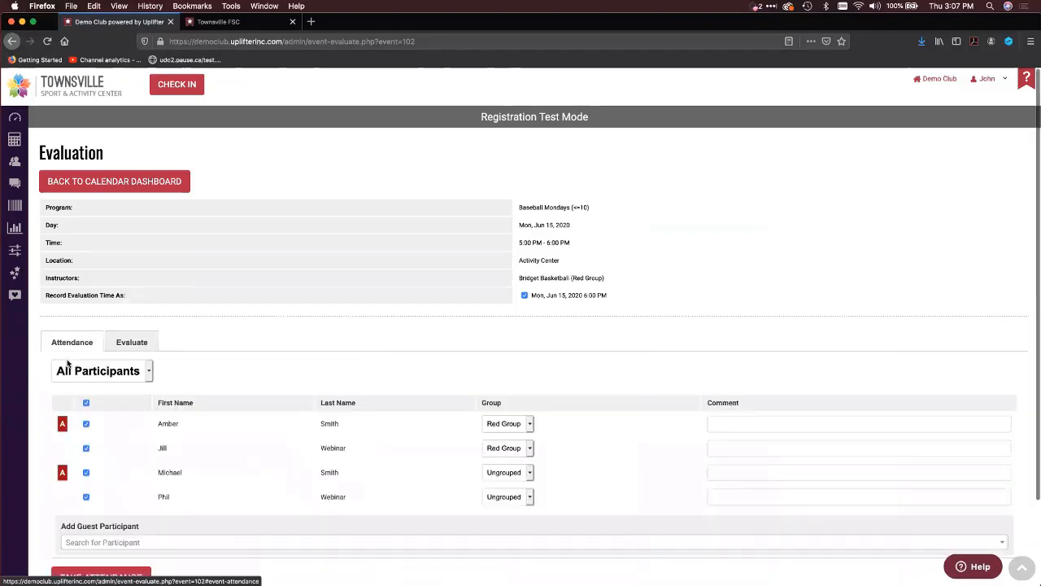
pyautogui.scroll(-2, 181, 397)
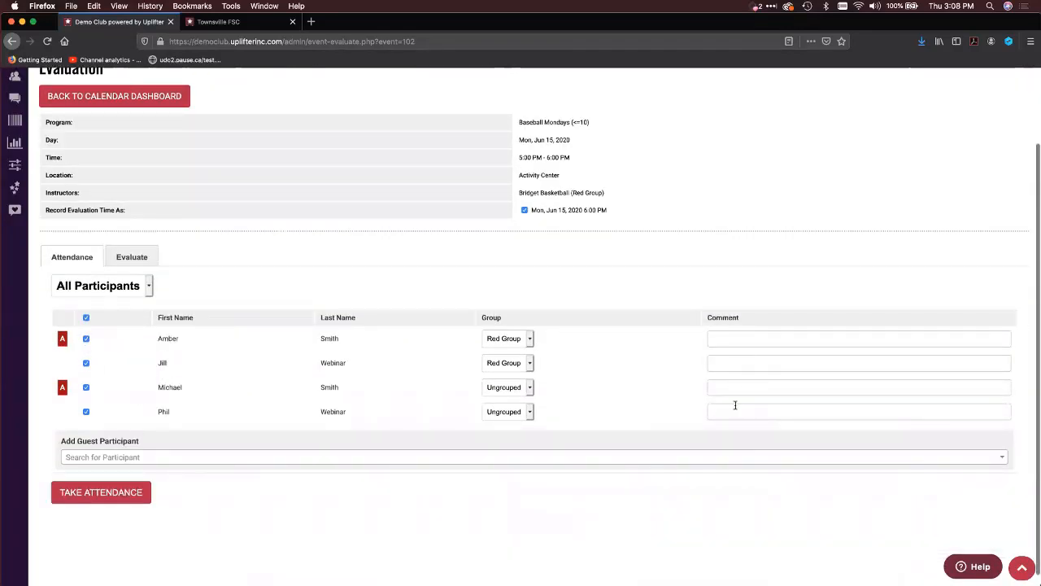
pyautogui.click(147, 259)
# Mark the outside-Canada and loss-of-taste-or-smell goals as achieved for all participants and check one participant's attempt history.
pyautogui.scroll(-2, 244, 354)
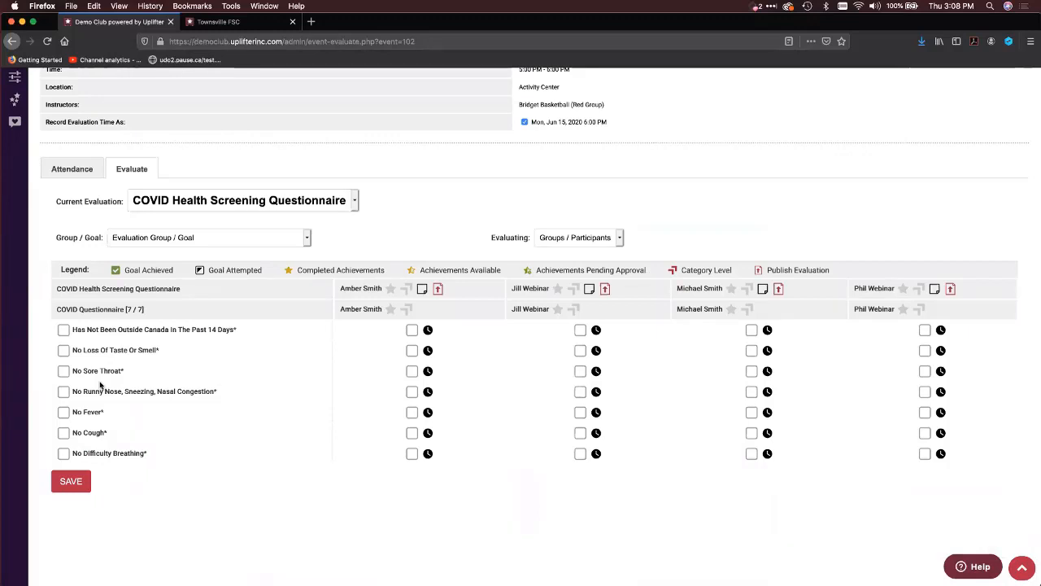
pyautogui.click(63, 330)
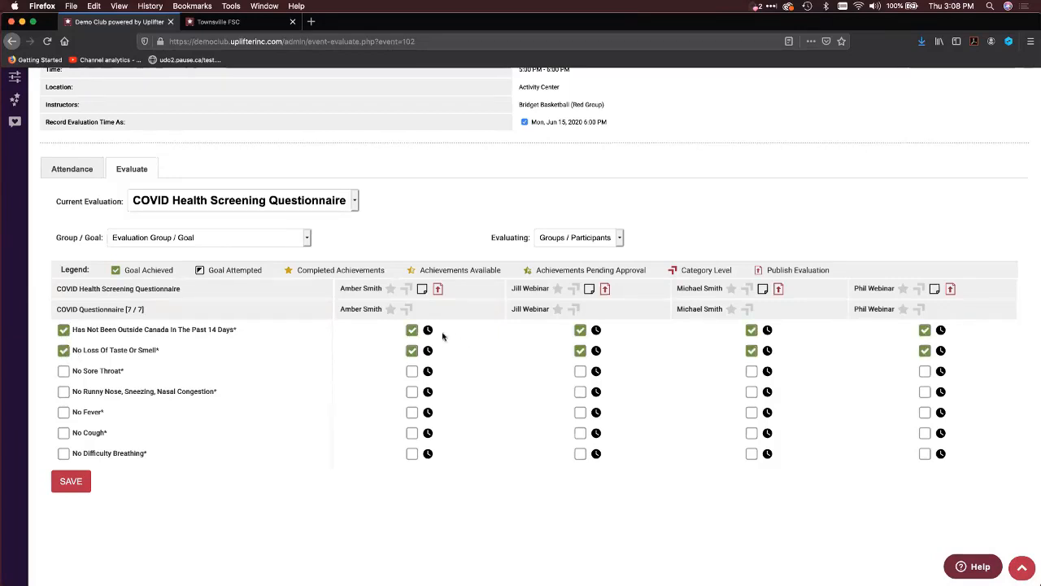
pyautogui.moveTo(428, 330)
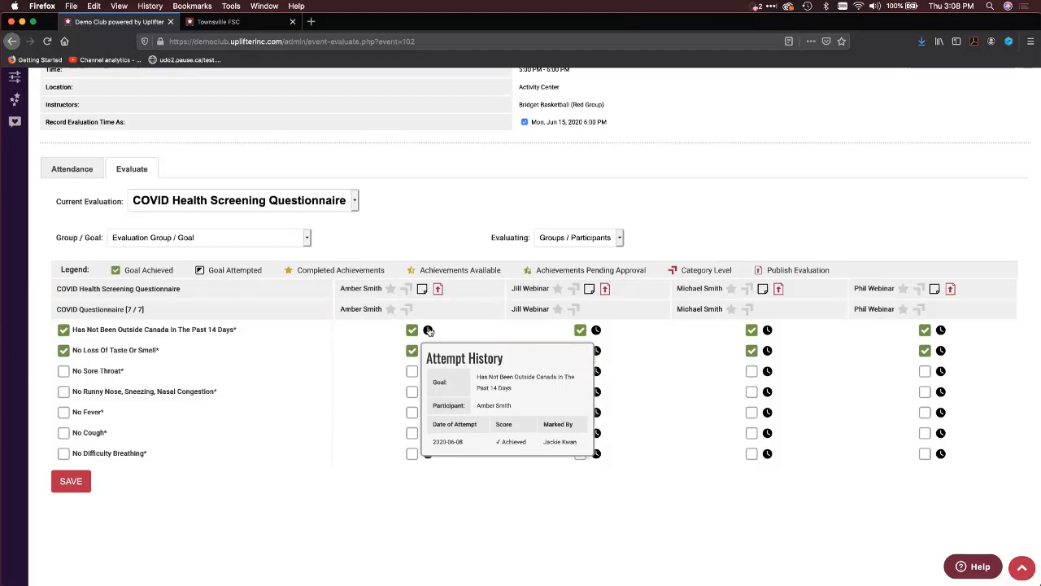
# Mark the remaining goals, from No Sore Throat through No Difficulty Breathing, as achieved for all participants.
pyautogui.click(65, 371)
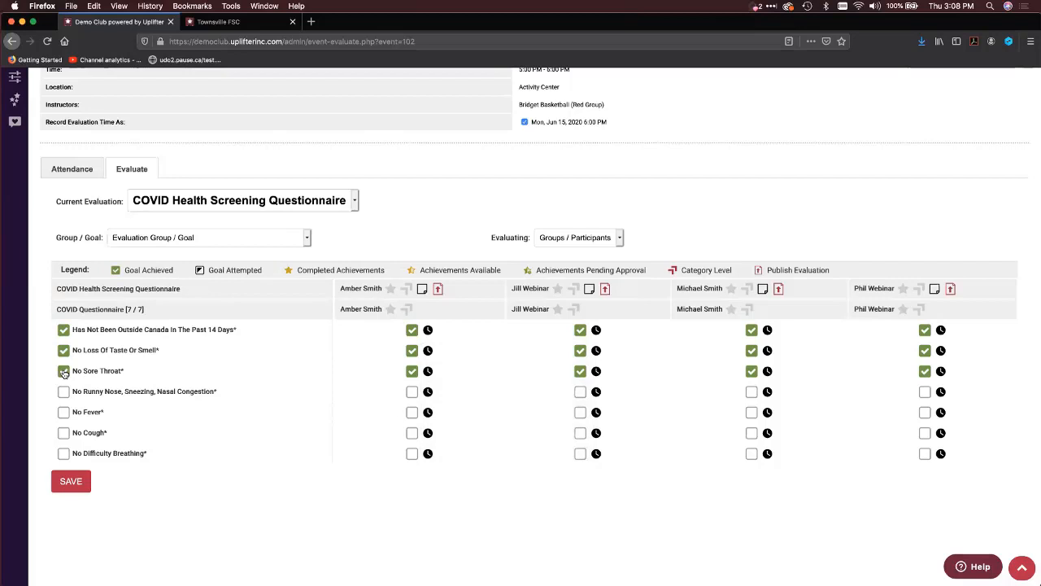
pyautogui.click(64, 392)
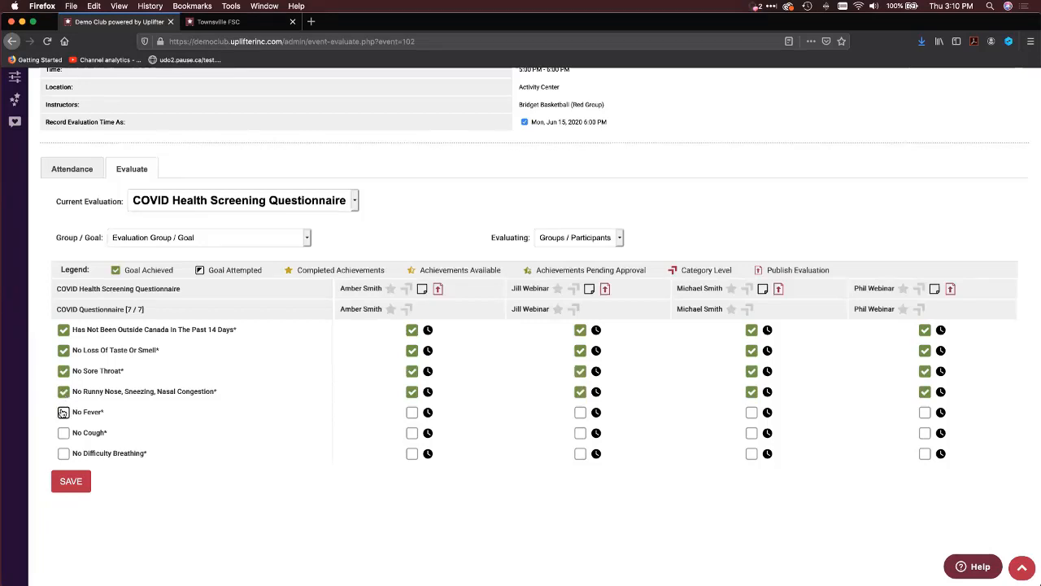
pyautogui.click(63, 412)
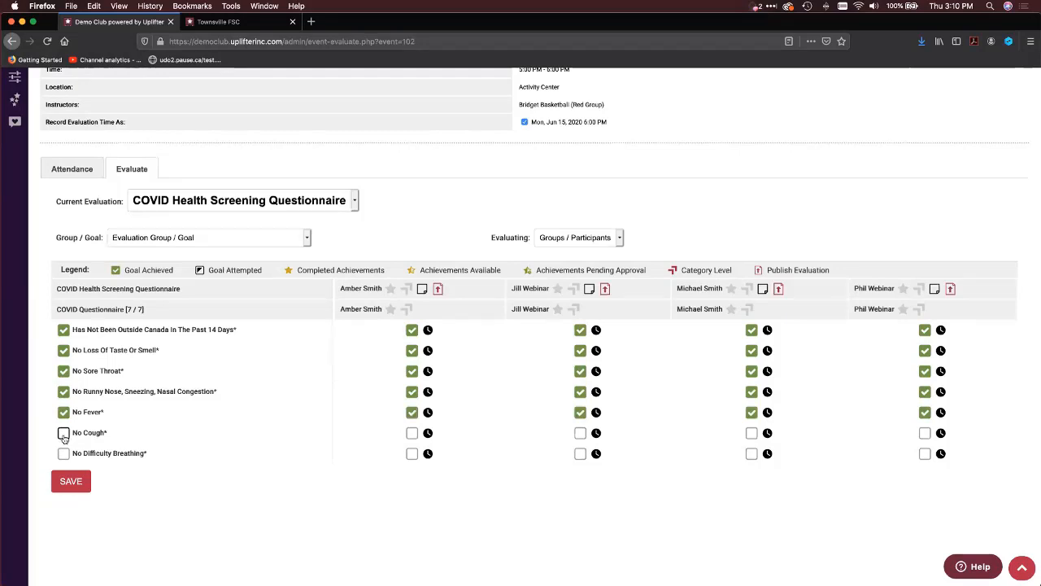
pyautogui.click(63, 432)
pyautogui.click(64, 453)
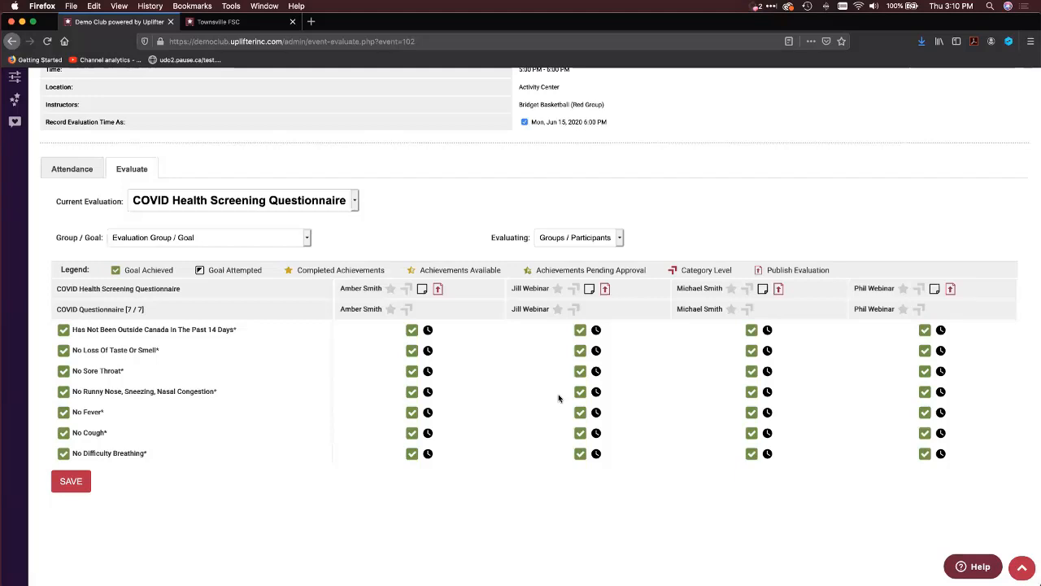
pyautogui.moveTo(429, 394)
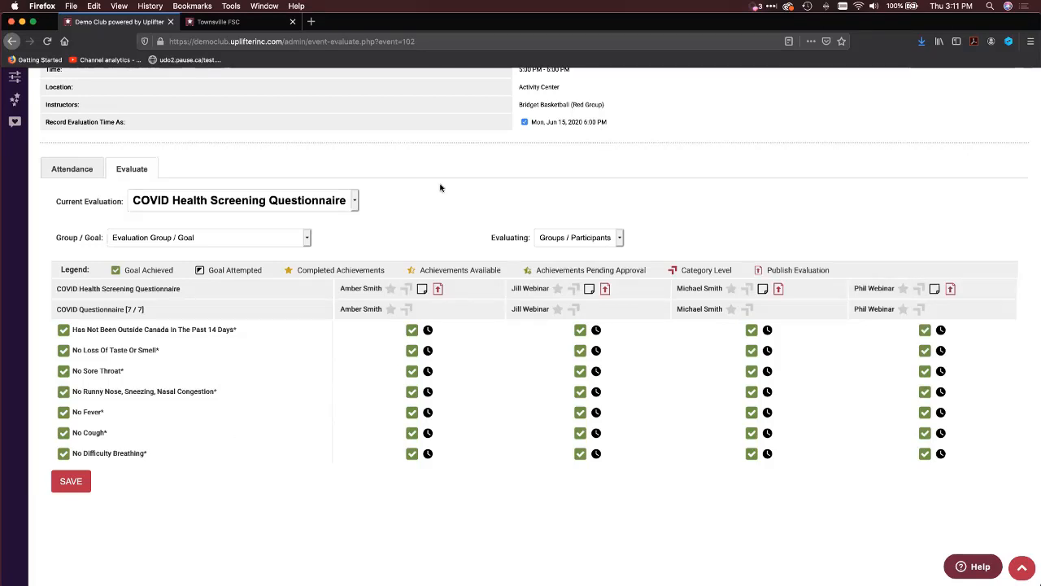
# Switch to the Townsville FSC site and start a new policy that applies to Participant and is presented at Creation & Login.
pyautogui.click(230, 23)
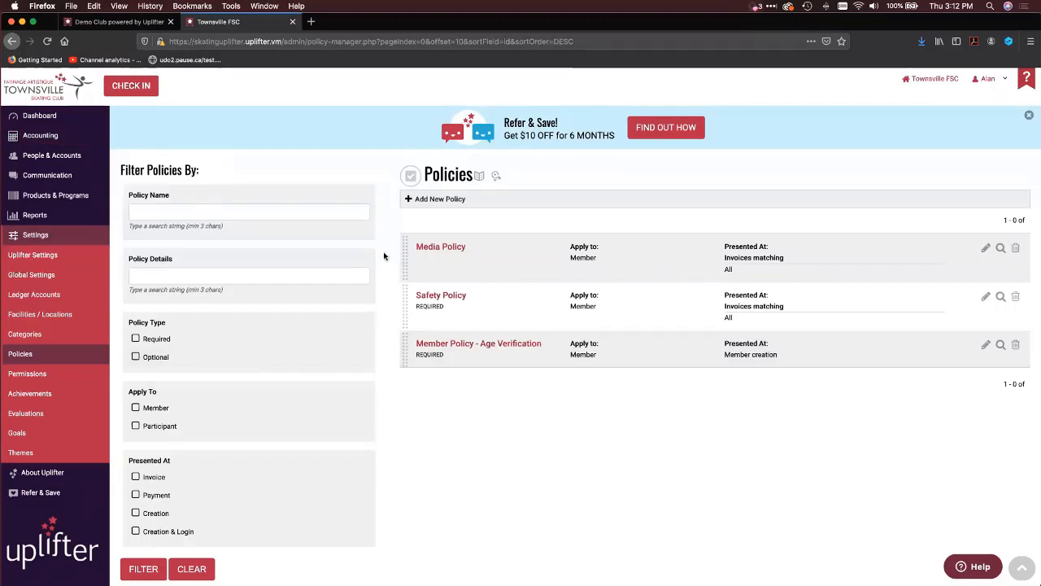
pyautogui.click(436, 200)
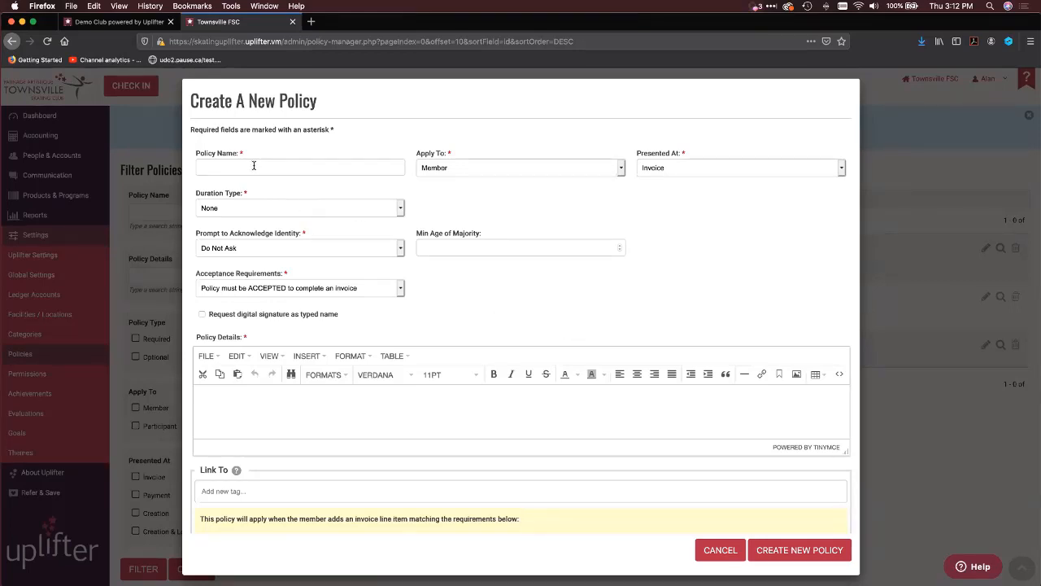
pyautogui.click(527, 169)
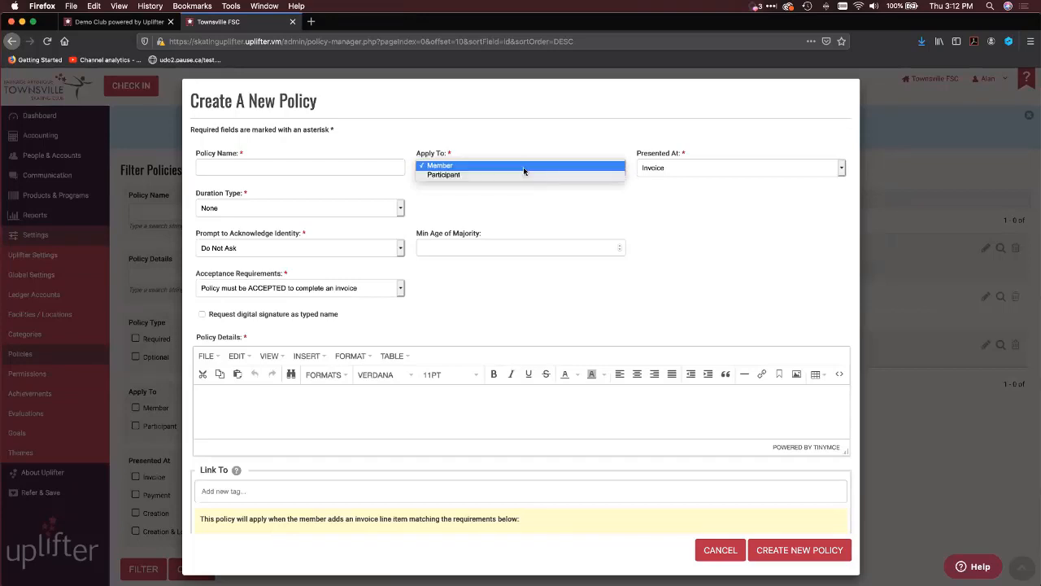
pyautogui.click(522, 178)
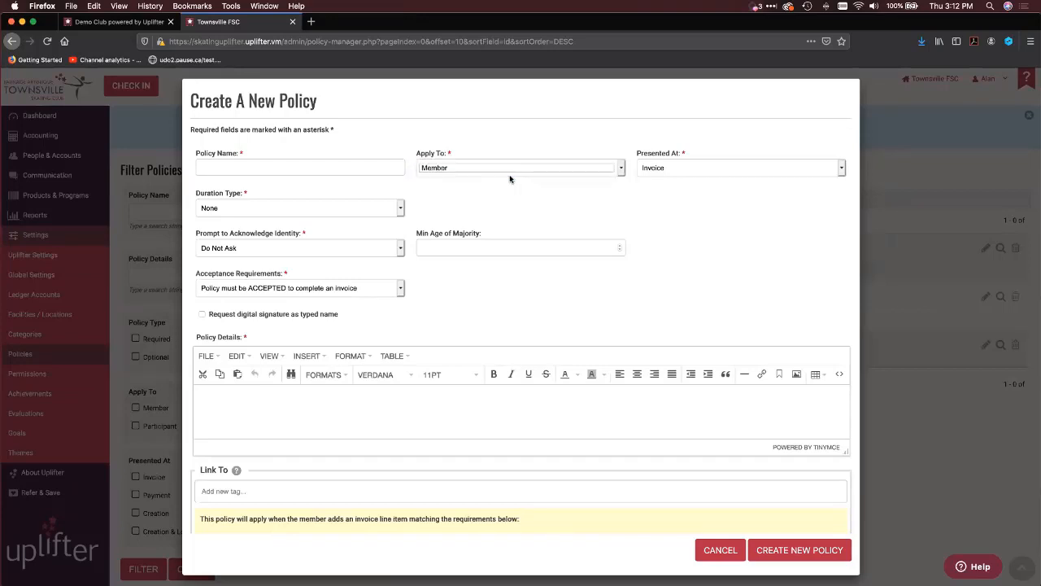
pyautogui.click(503, 171)
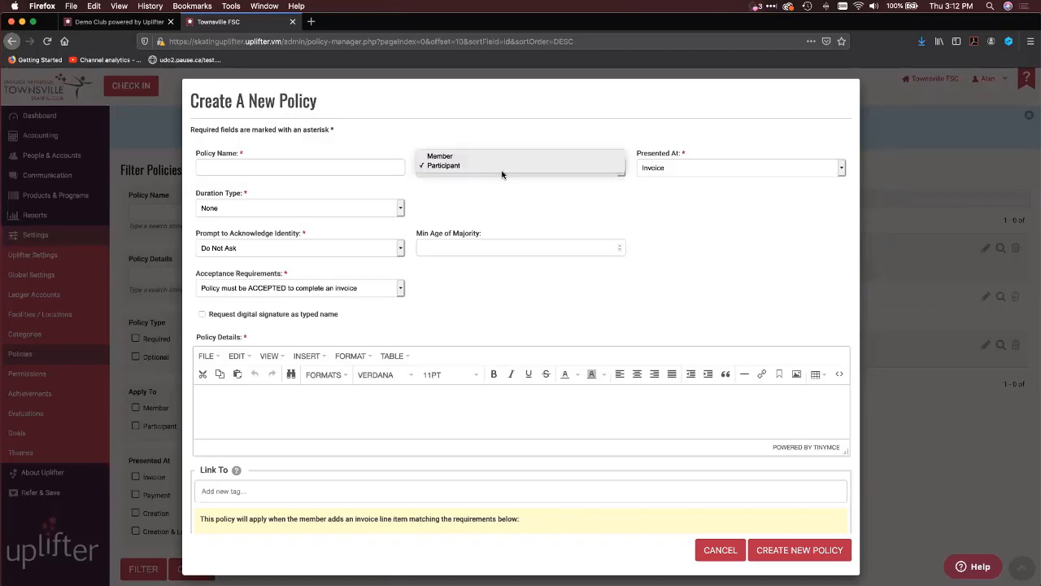
pyautogui.click(503, 169)
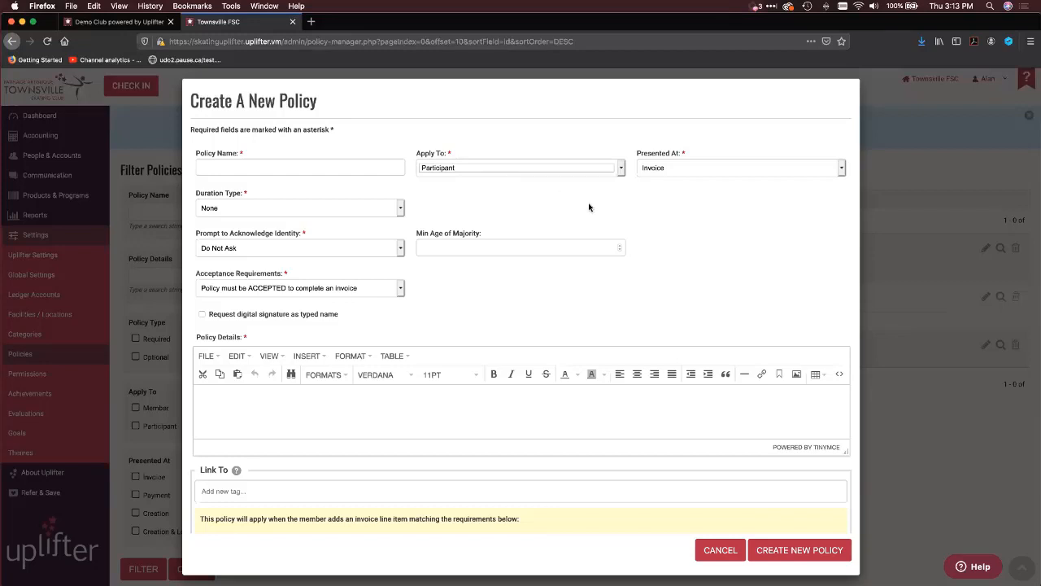
pyautogui.click(657, 167)
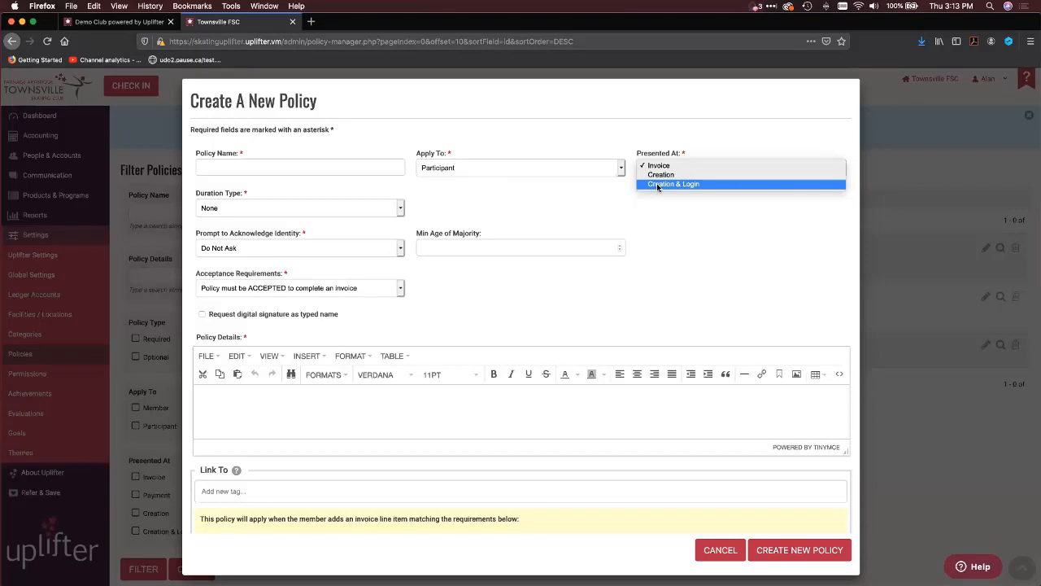
pyautogui.click(657, 185)
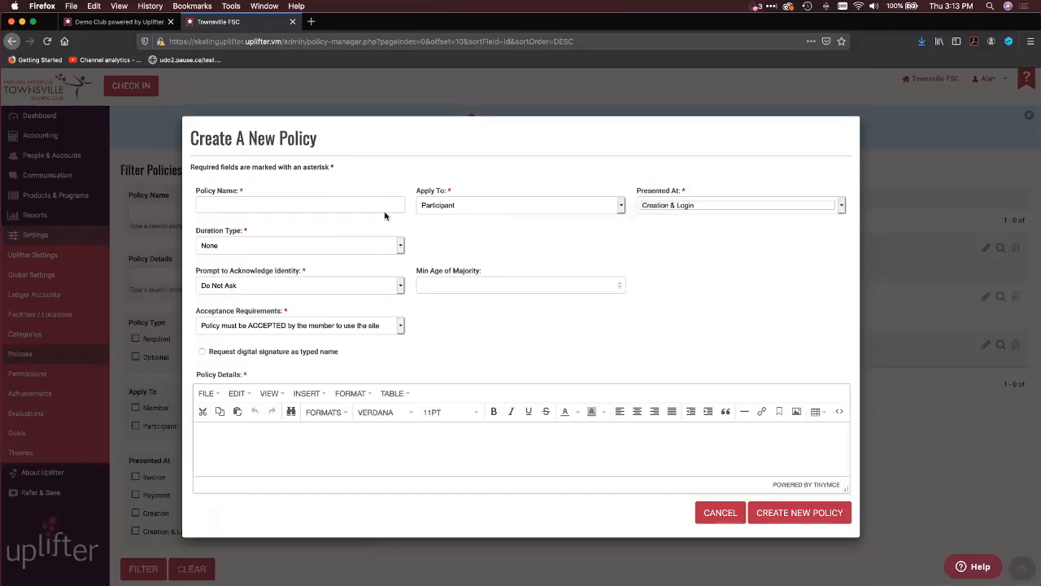
# Name the new policy "covid" and give it an Effective Duration of 7 days.
pyautogui.click(300, 245)
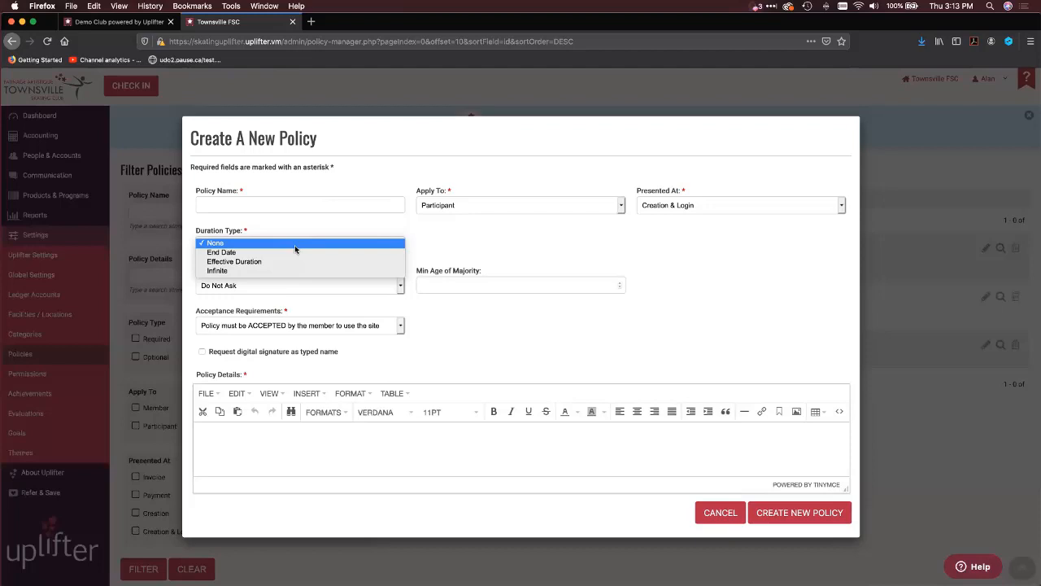
pyautogui.click(288, 242)
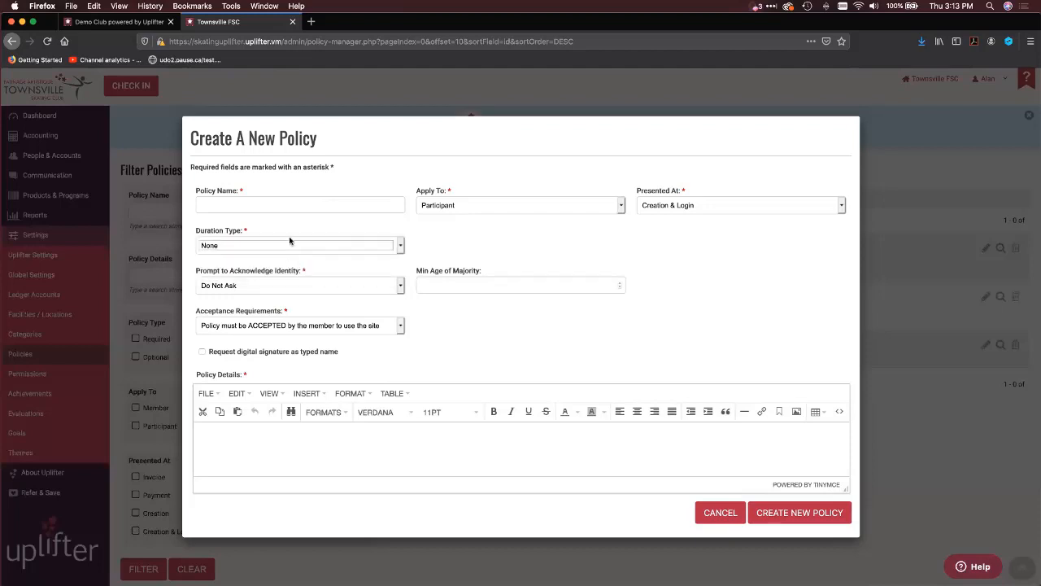
pyautogui.click(275, 205)
pyautogui.write('co')
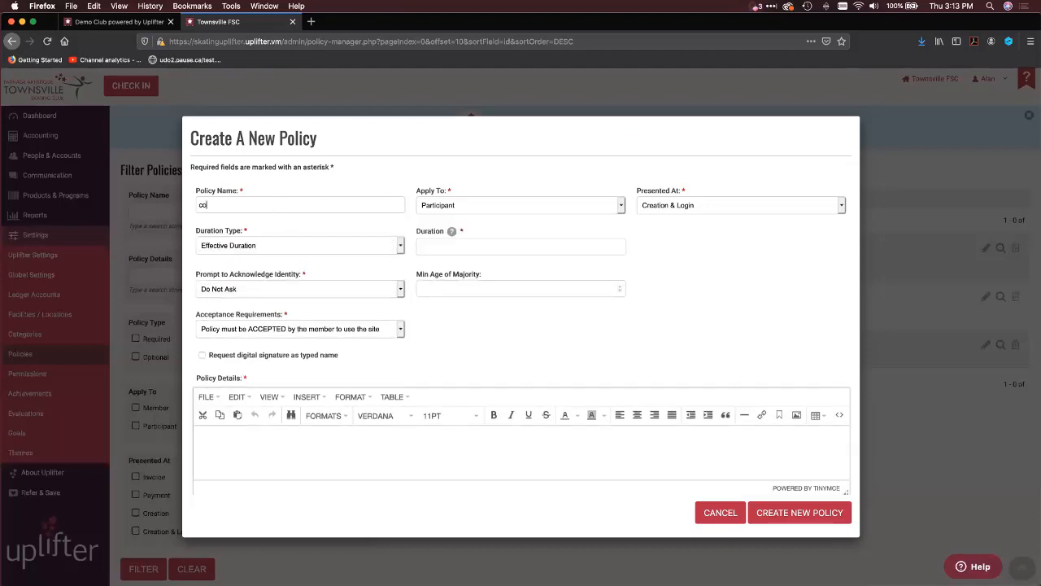
pyautogui.write('vid')
pyautogui.click(445, 244)
pyautogui.write('7 days')
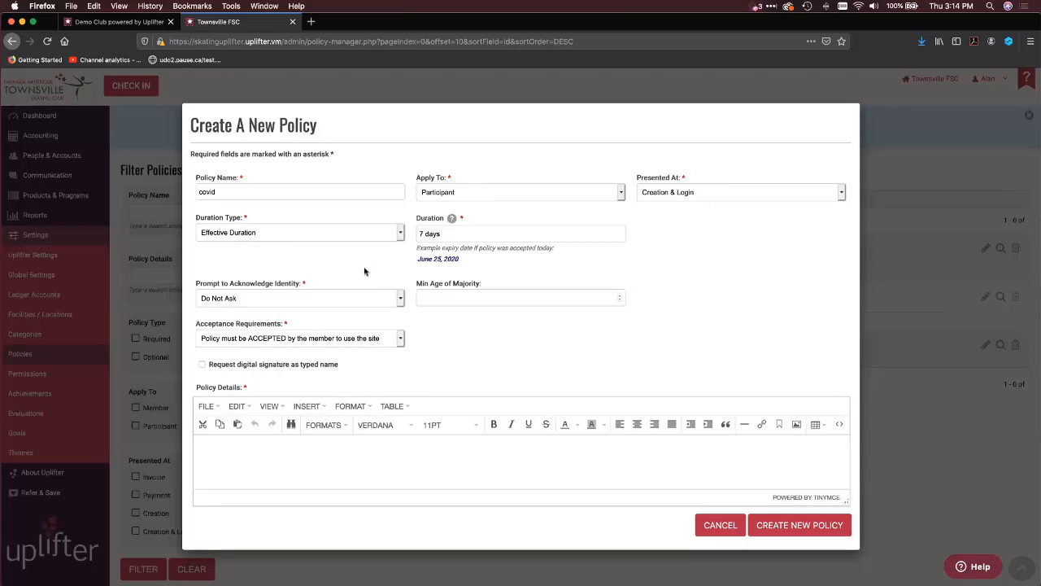
# Set the minimum age of majority to 18 and the identity prompt to Parent / Legal Guardian if Participant is Under Age of Majority.
pyautogui.click(301, 300)
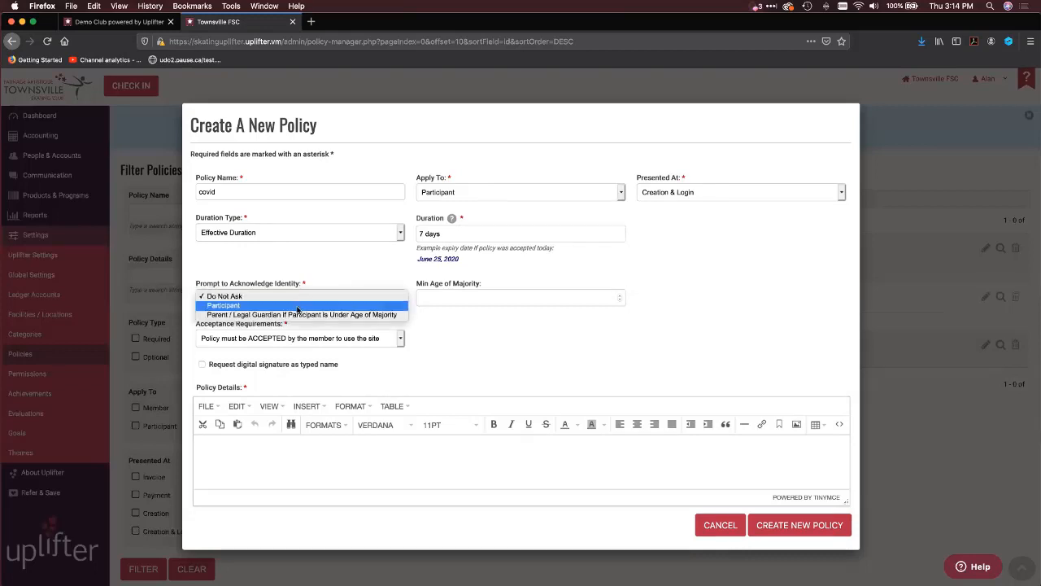
pyautogui.click(297, 308)
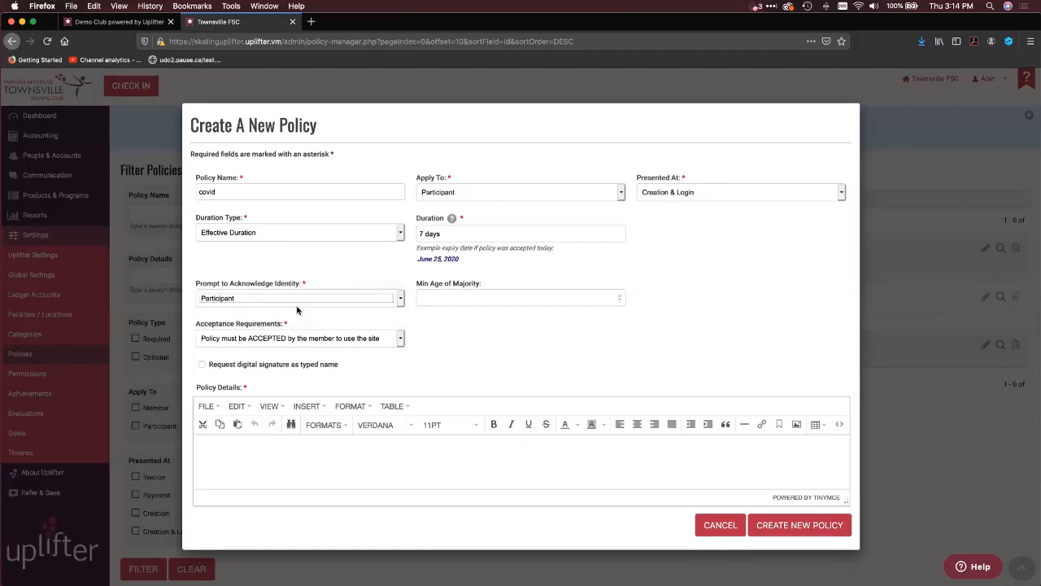
pyautogui.click(463, 299)
pyautogui.write('18')
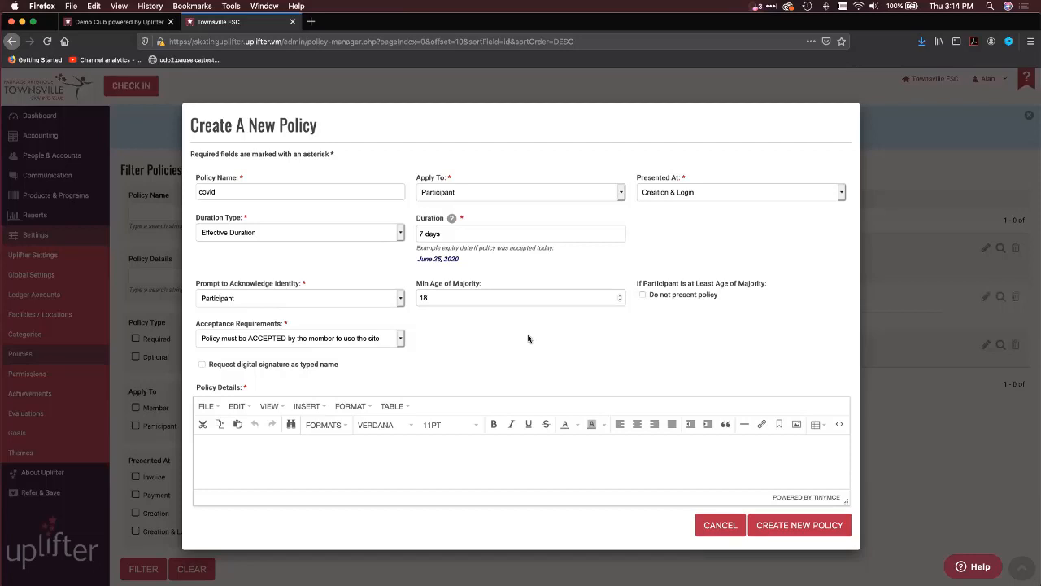
pyautogui.click(365, 305)
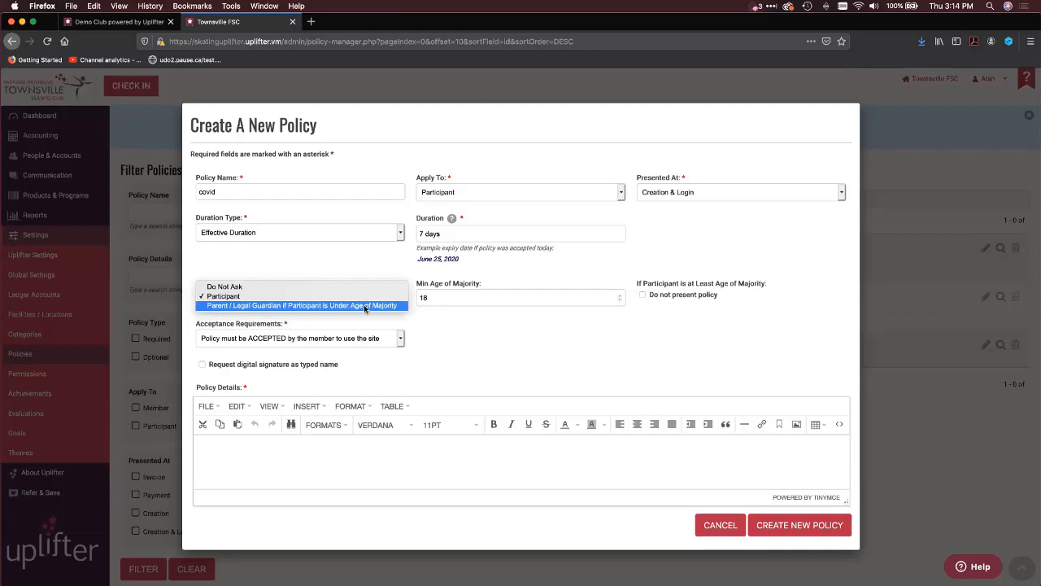
pyautogui.press('Escape')
pyautogui.click(347, 302)
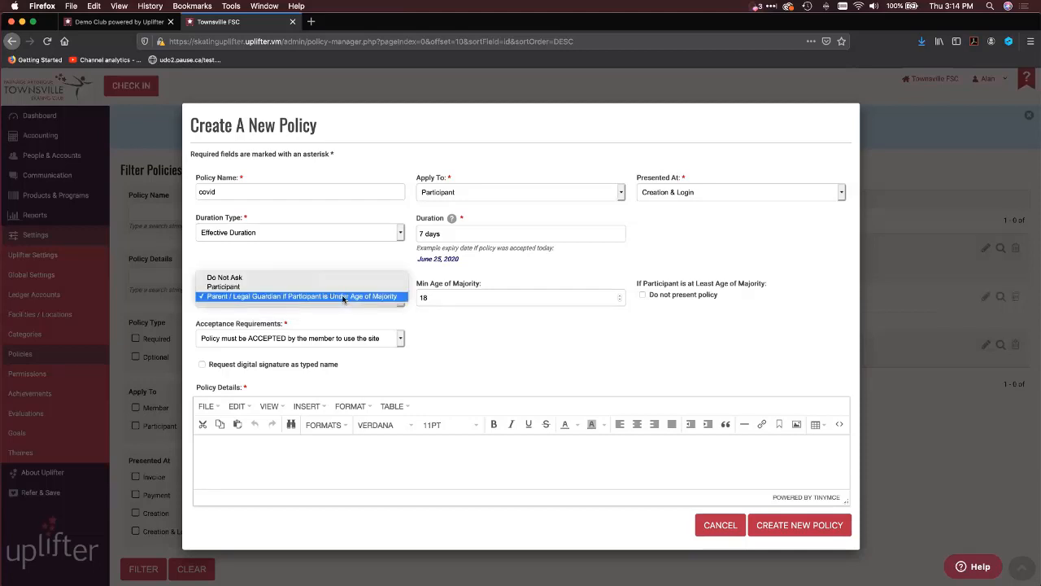
pyautogui.click(344, 296)
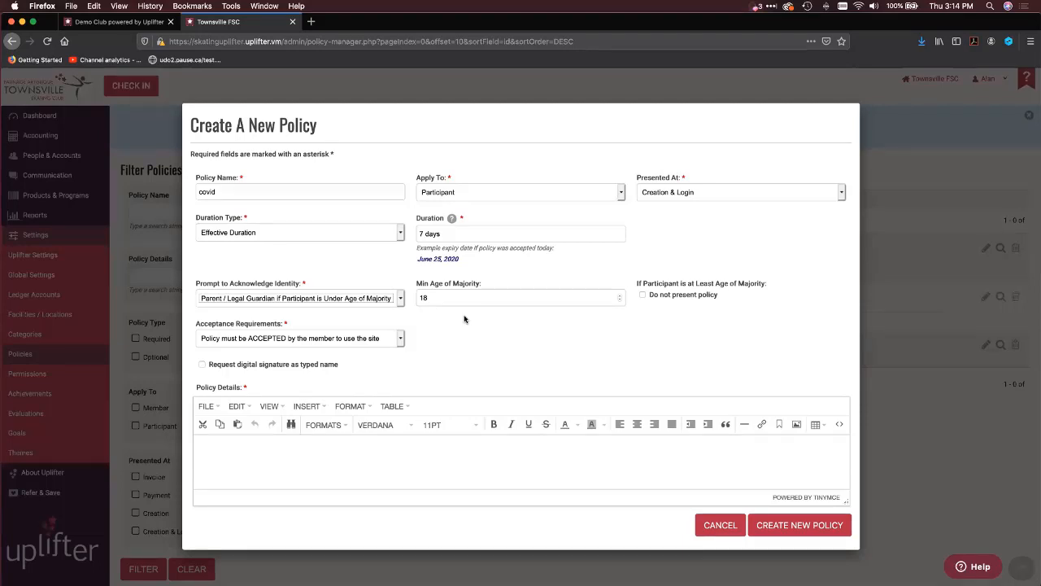
# Review the acceptance requirement options, request a digital signature as typed name, and cancel the new policy.
pyautogui.click(333, 339)
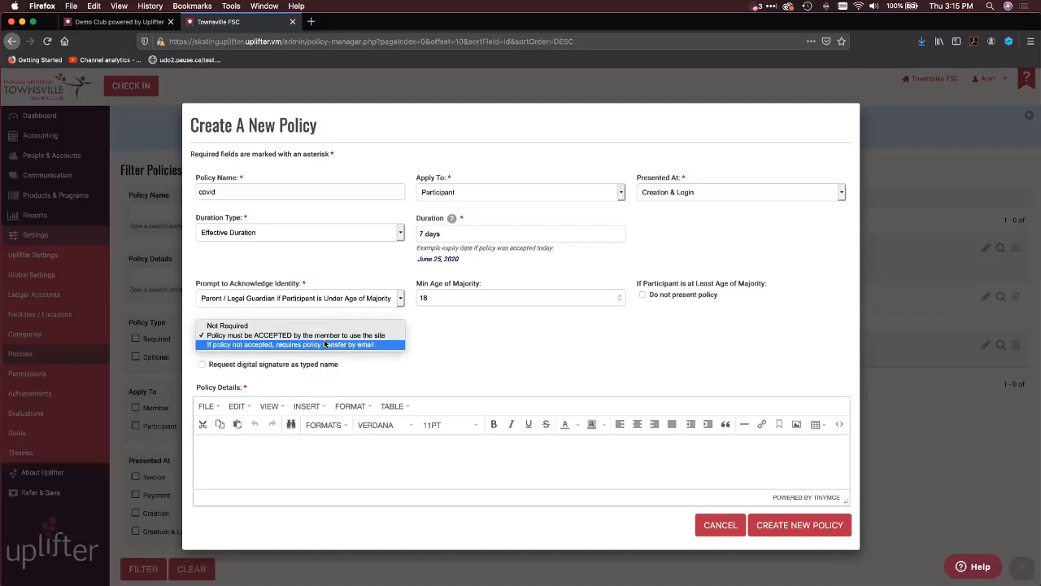
pyautogui.click(366, 374)
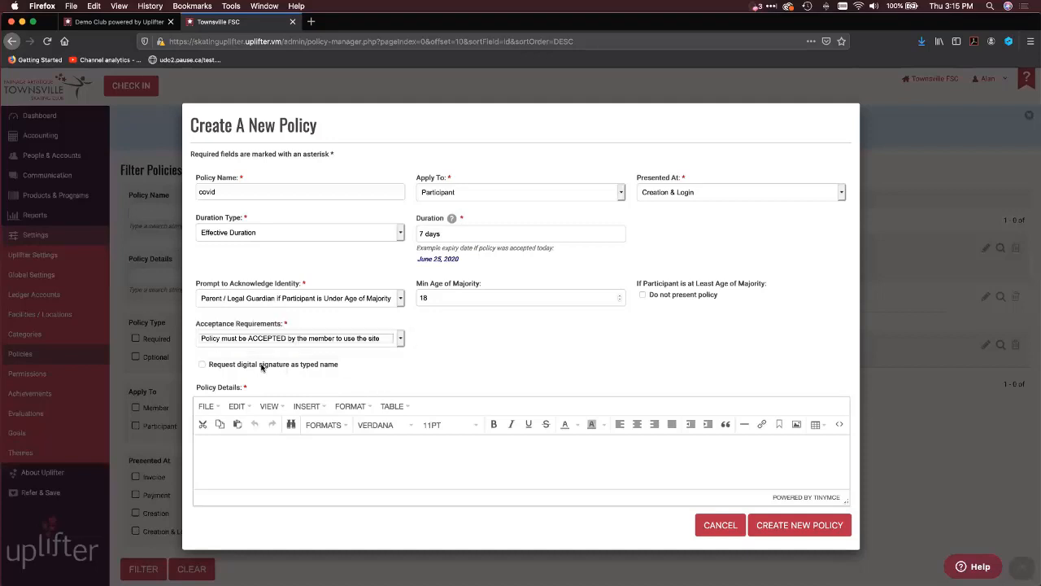
pyautogui.click(229, 365)
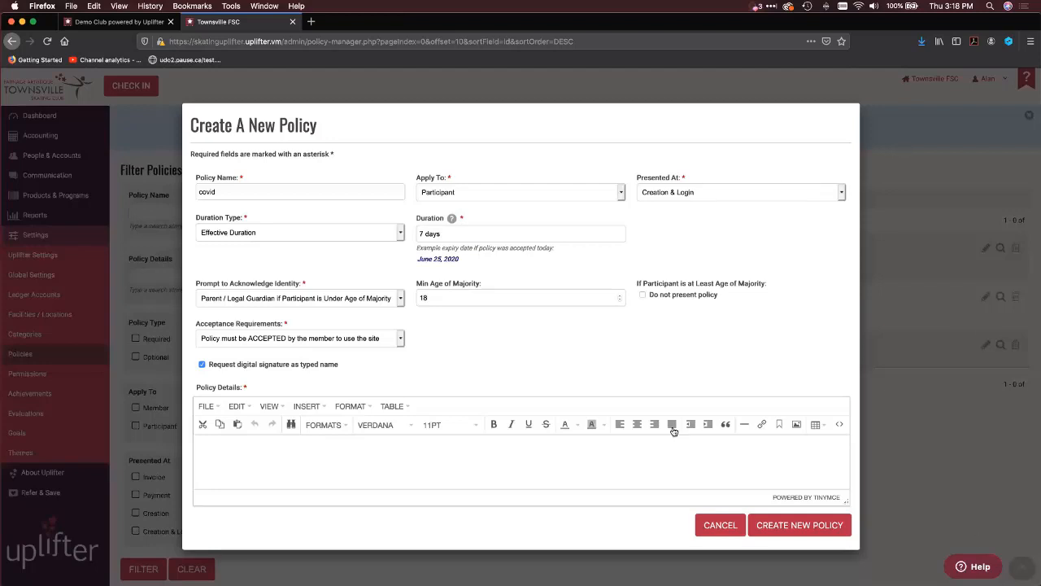
pyautogui.click(718, 524)
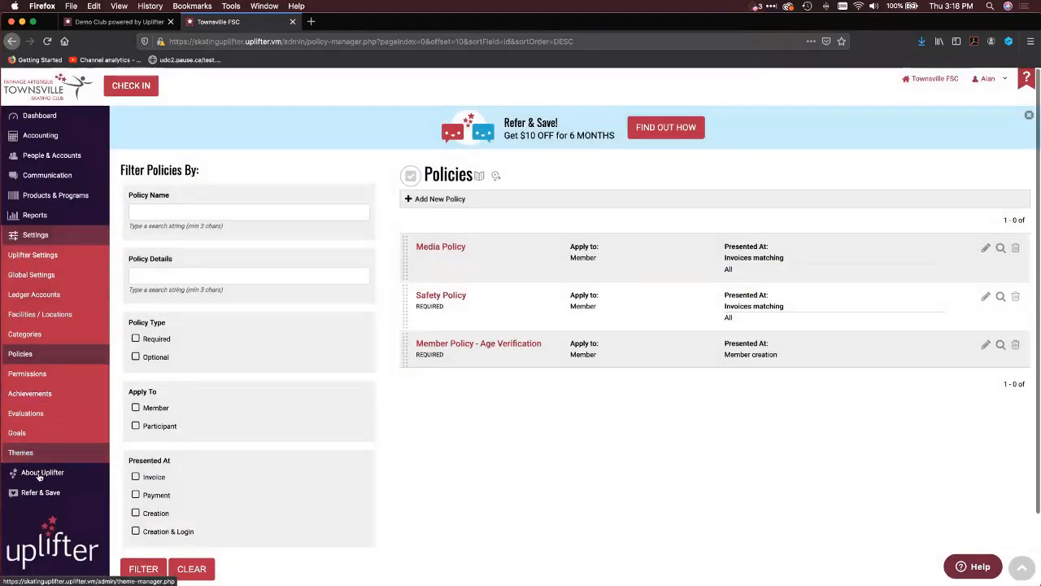
# Return to the Demo Club site and open its About Uplifter page, leaving the evaluation sheet without saving.
pyautogui.click(38, 473)
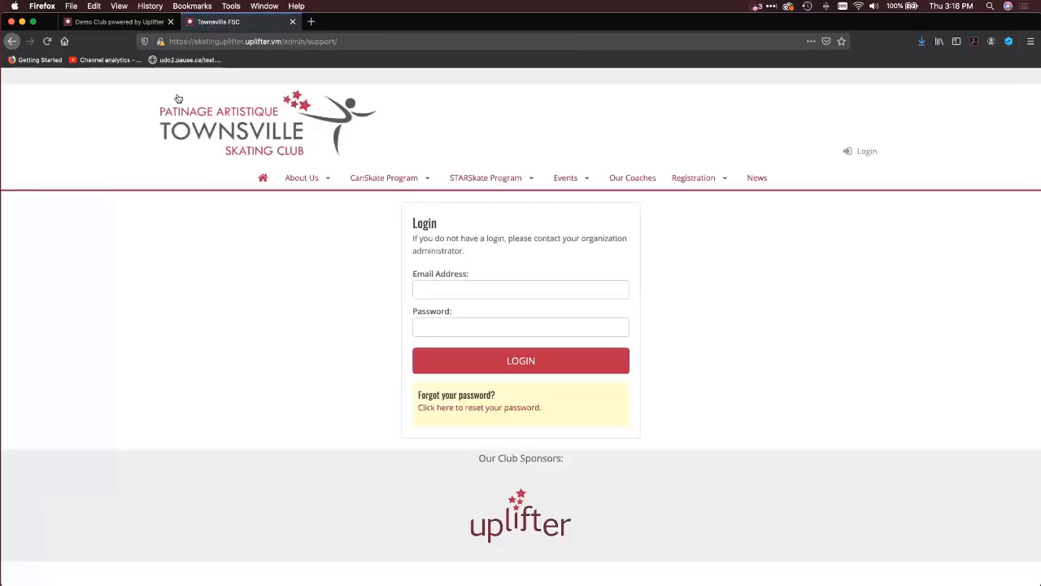
pyautogui.click(475, 289)
pyautogui.click(122, 22)
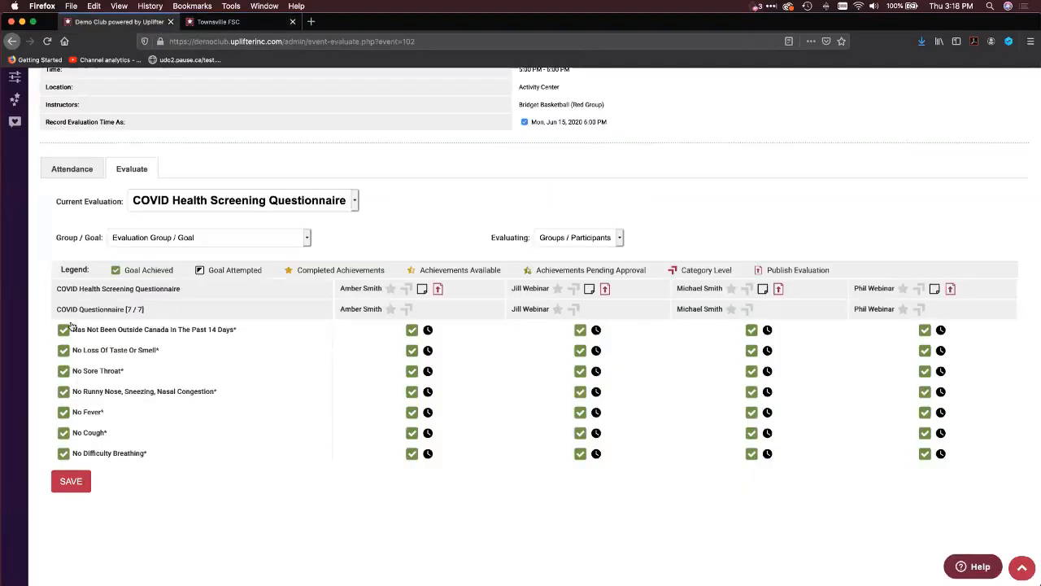
pyautogui.click(16, 100)
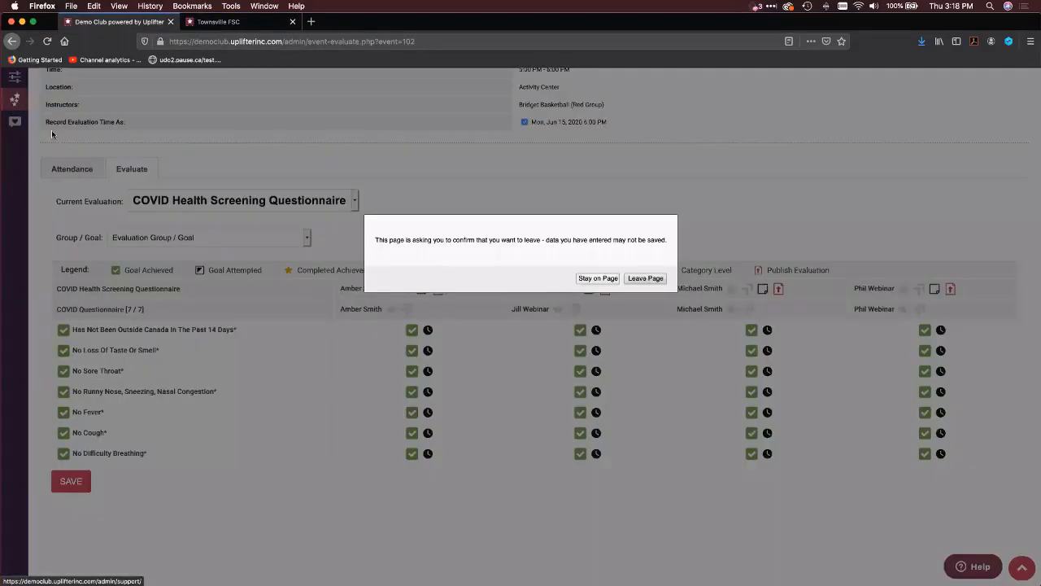
pyautogui.click(645, 279)
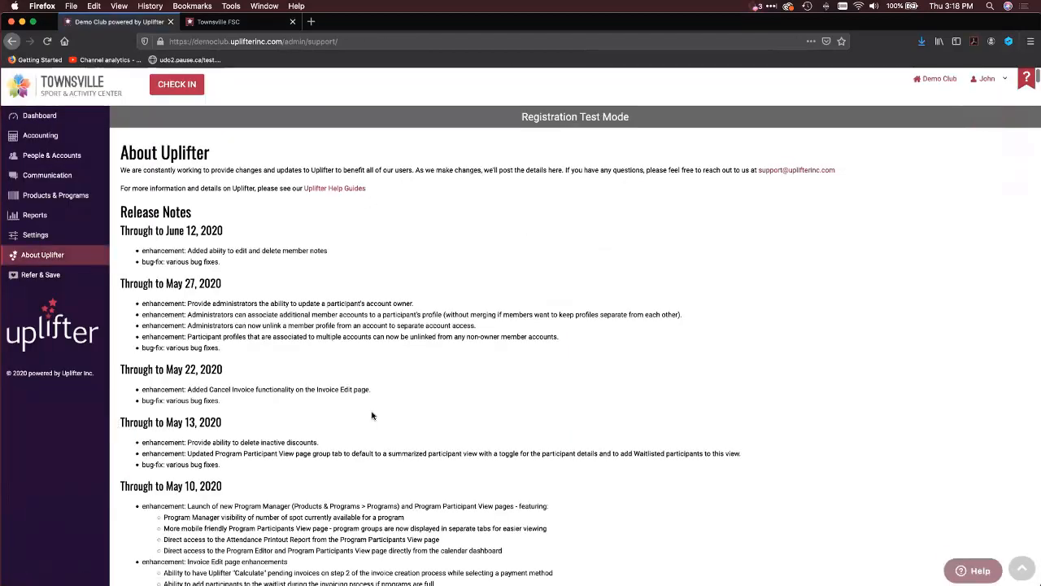
# Skim the Uplifter release notes and go to the Demo Club's public home page.
pyautogui.scroll(-1, 372, 416)
pyautogui.scroll(-3, 372, 416)
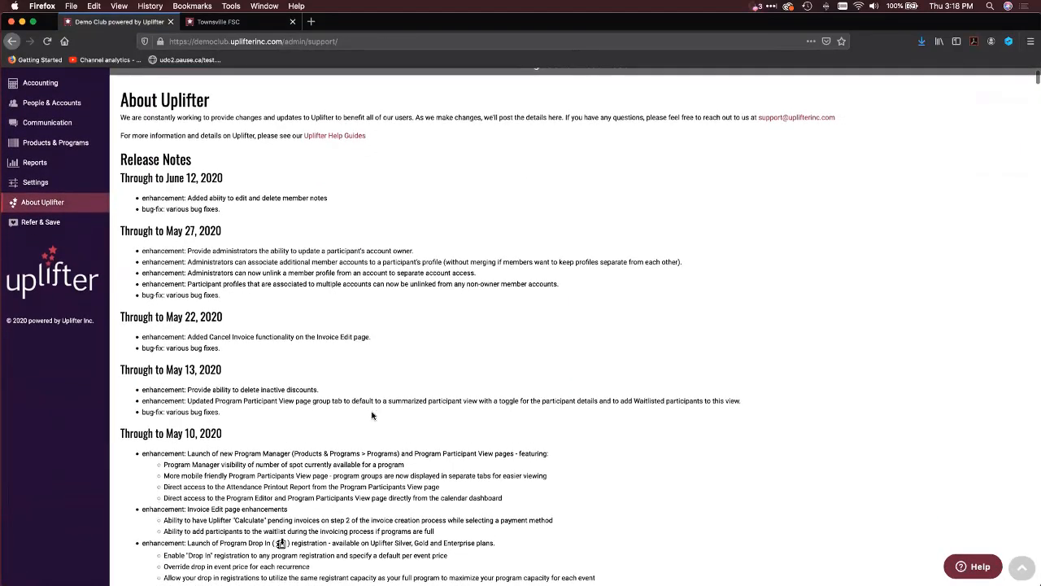
pyautogui.scroll(4, 372, 411)
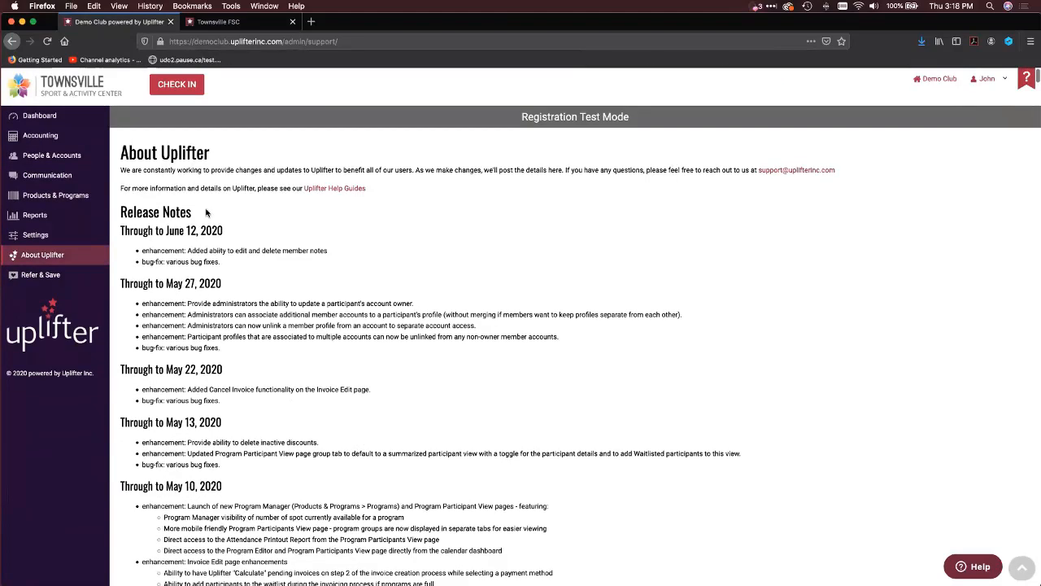
pyautogui.click(22, 87)
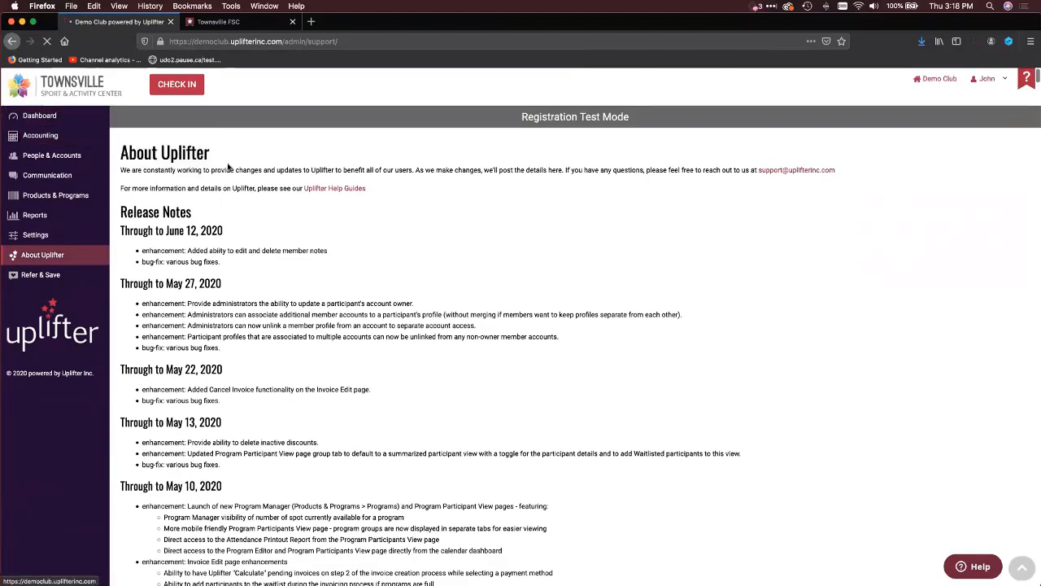